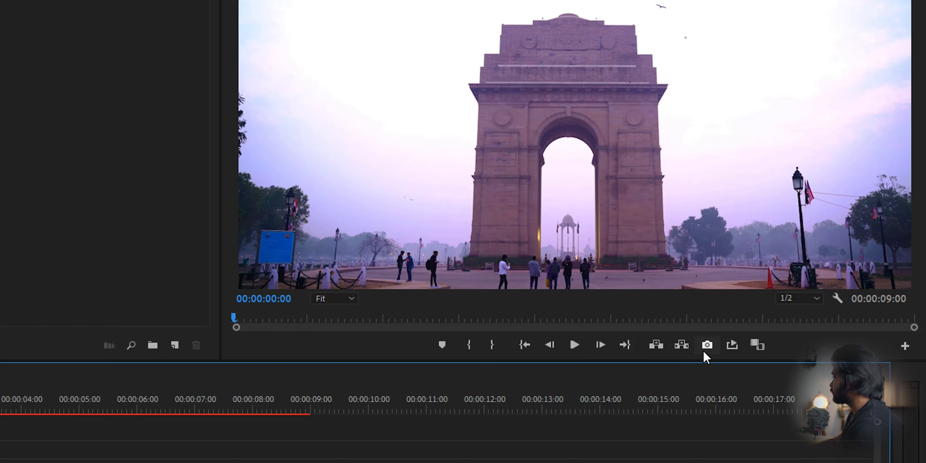
# - Export four stills of the India Gate frame at 00:00:00:00 straight into the project
pyautogui.click(778, 314)
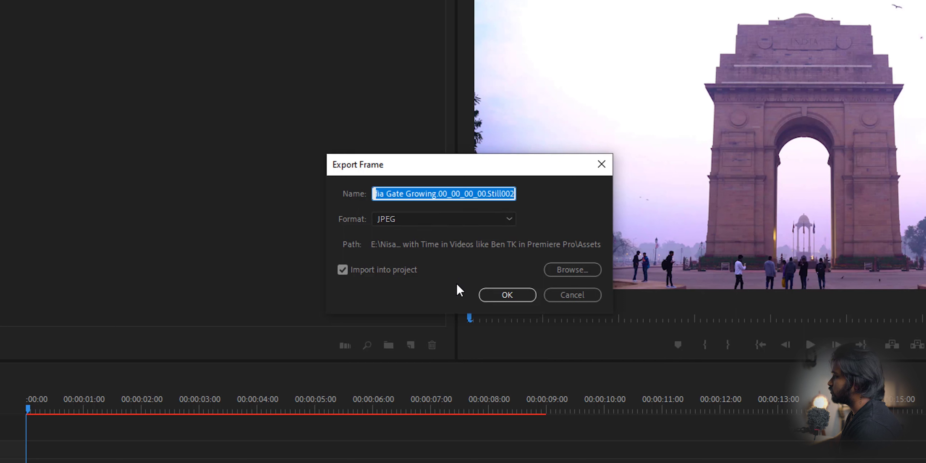
pyautogui.click(508, 296)
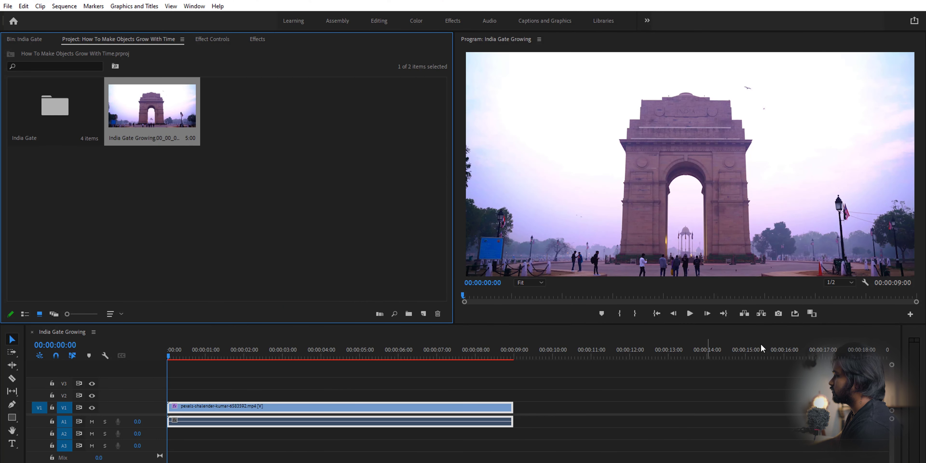
pyautogui.click(778, 313)
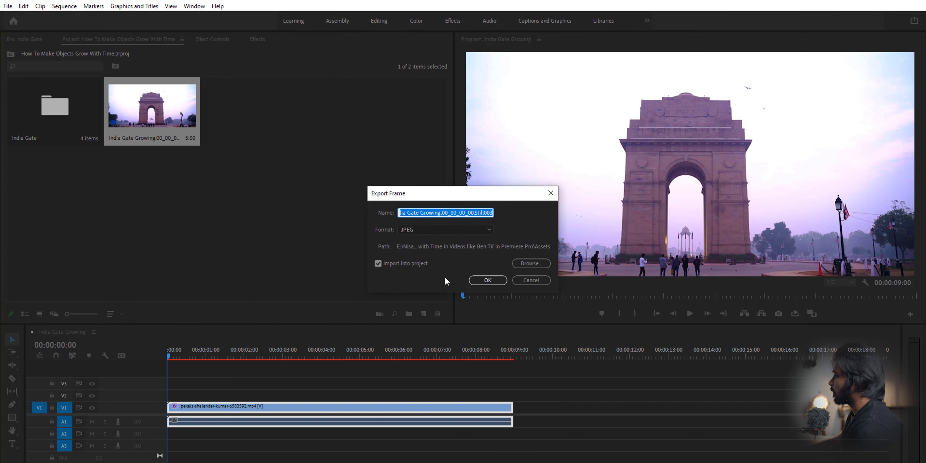
pyautogui.click(486, 280)
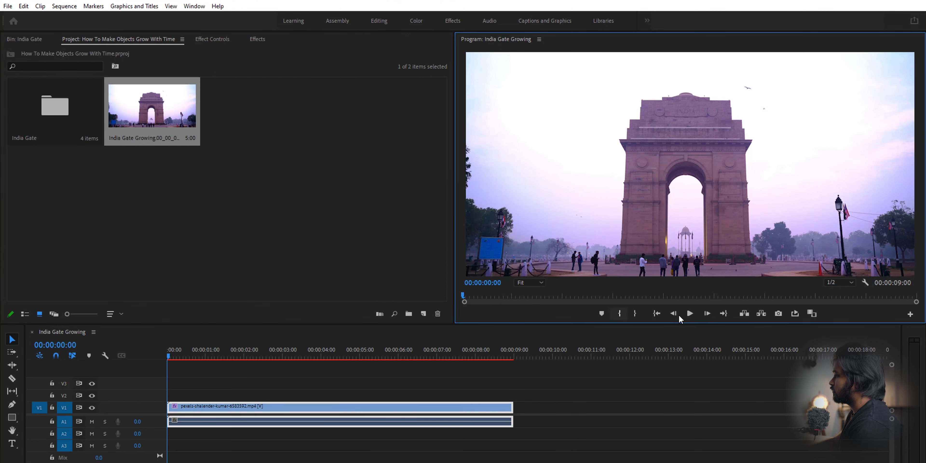
pyautogui.click(778, 313)
pyautogui.click(486, 281)
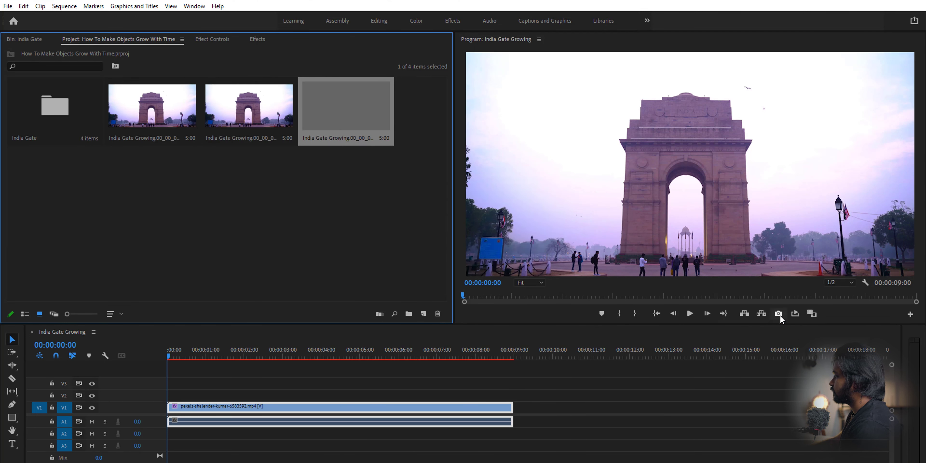
pyautogui.click(778, 313)
pyautogui.click(484, 282)
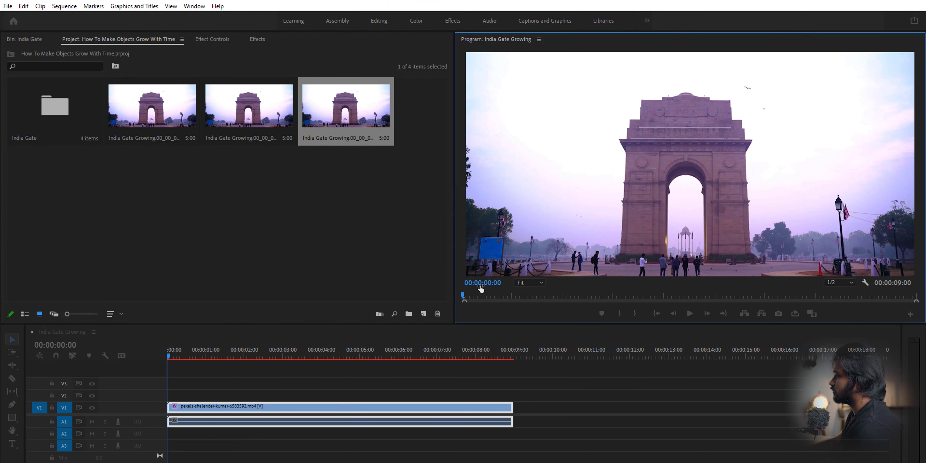
# - Stack the four exported stills on tracks V2, V3, V4 and V5 above the video
pyautogui.moveTo(382, 168); pyautogui.dragTo(187, 395)
pyautogui.click(171, 190)
pyautogui.moveTo(222, 134); pyautogui.dragTo(187, 382)
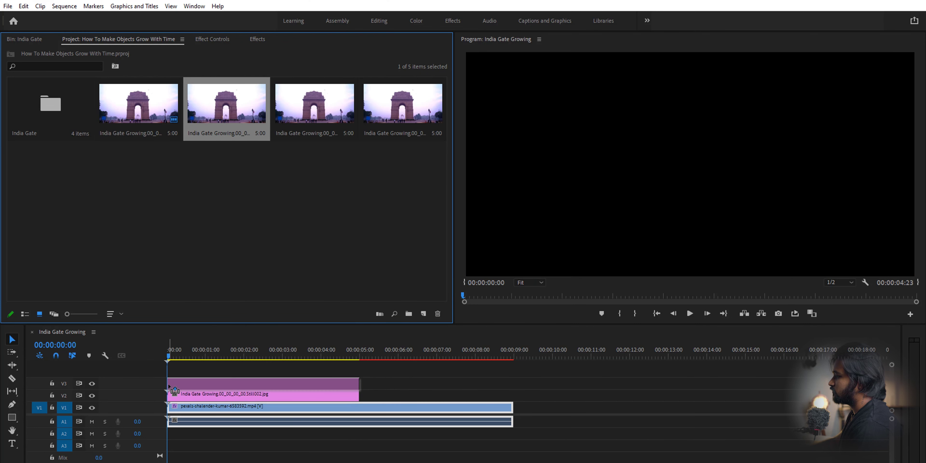
pyautogui.moveTo(287, 129); pyautogui.dragTo(187, 370)
pyautogui.click(384, 121)
pyautogui.moveTo(384, 122); pyautogui.dragTo(170, 364)
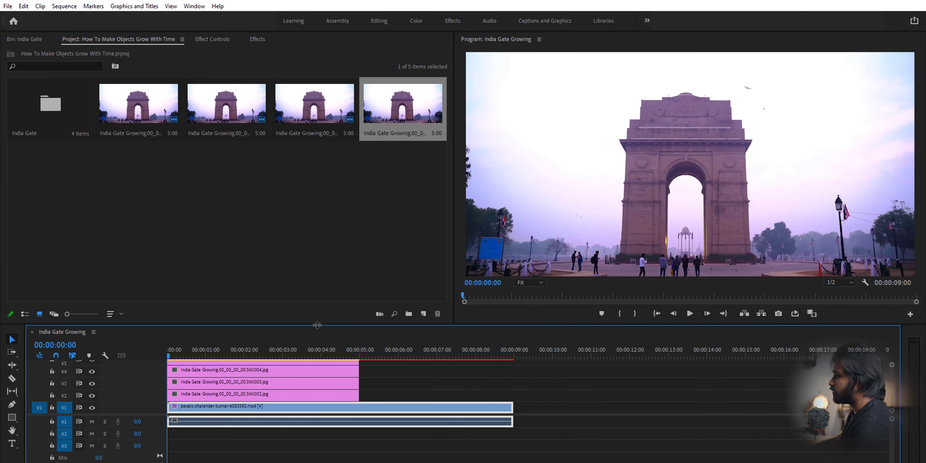
pyautogui.moveTo(317, 324); pyautogui.dragTo(316, 307)
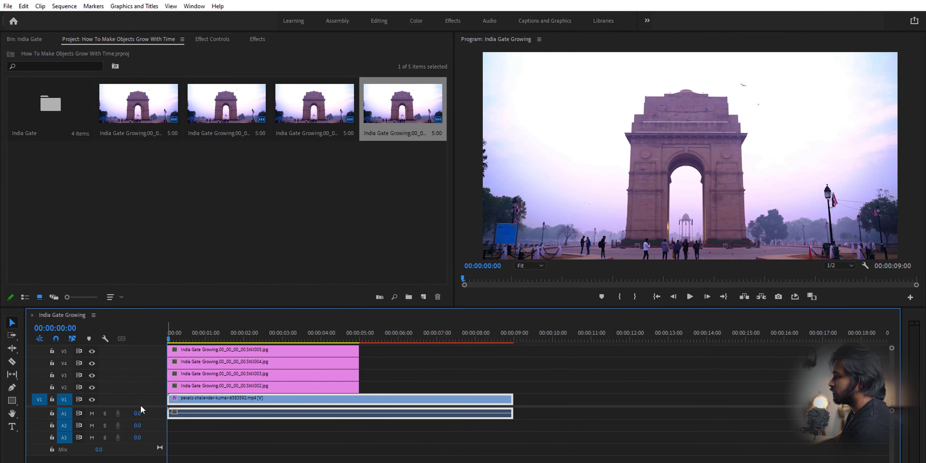
# - Hide the output of tracks V5, V4 and V3, and select the Still002 clip on V2
pyautogui.moveTo(140, 406); pyautogui.dragTo(140, 416)
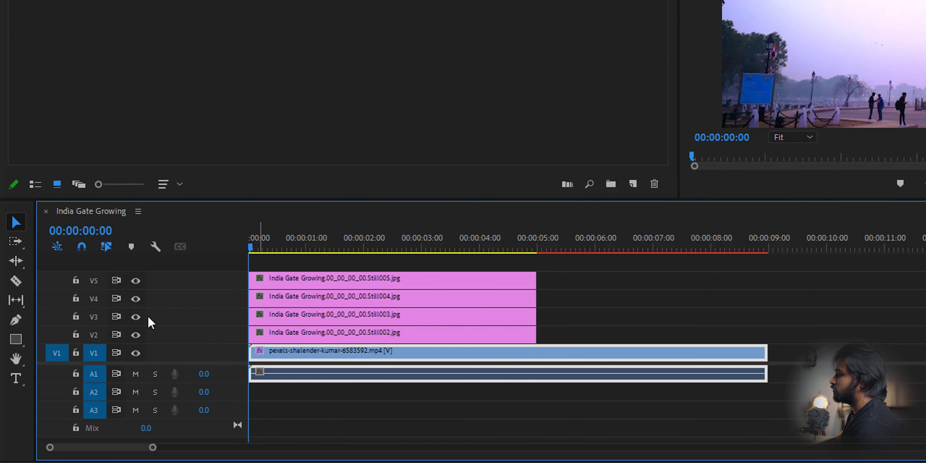
pyautogui.click(136, 281)
pyautogui.click(135, 298)
pyautogui.click(135, 316)
pyautogui.click(313, 315)
pyautogui.click(304, 331)
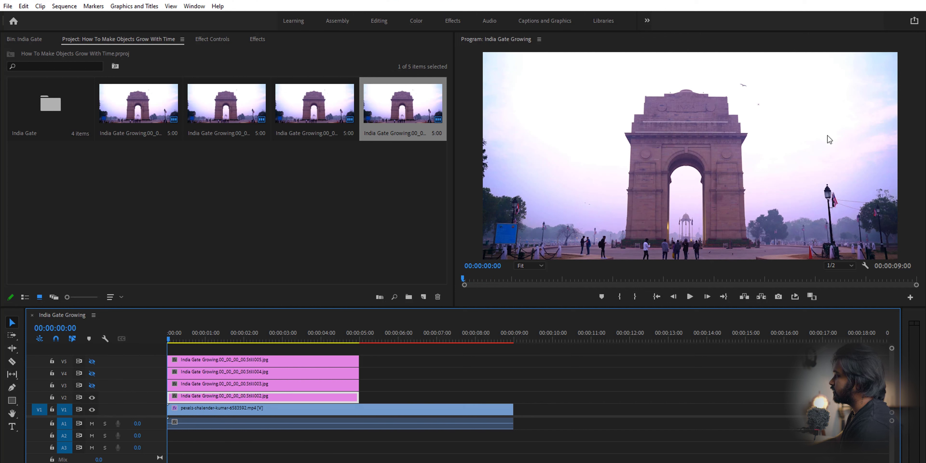
# - Open the V2 still in Photoshop and erase the gate with Content-Aware Fill
pyautogui.rightClick(204, 397)
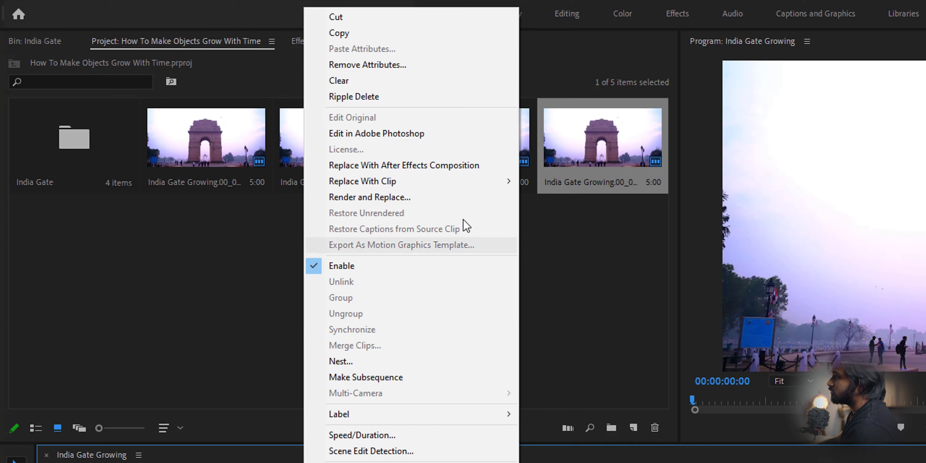
pyautogui.click(412, 147)
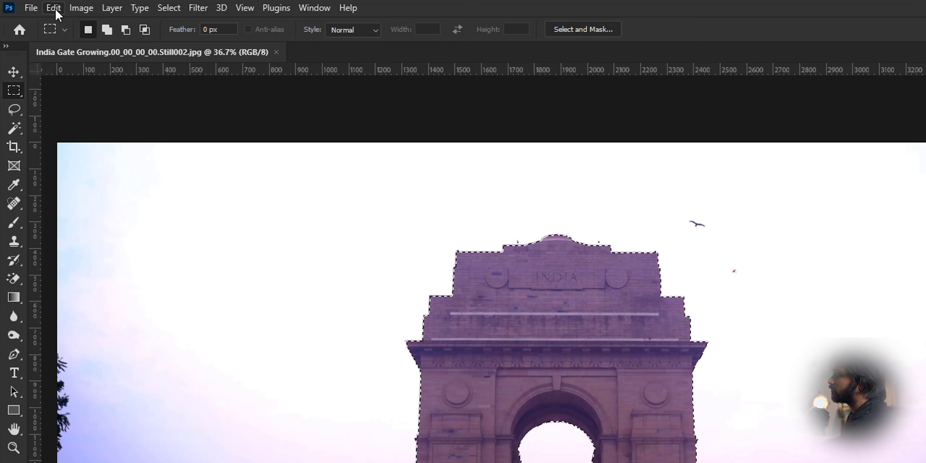
pyautogui.click(36, 4)
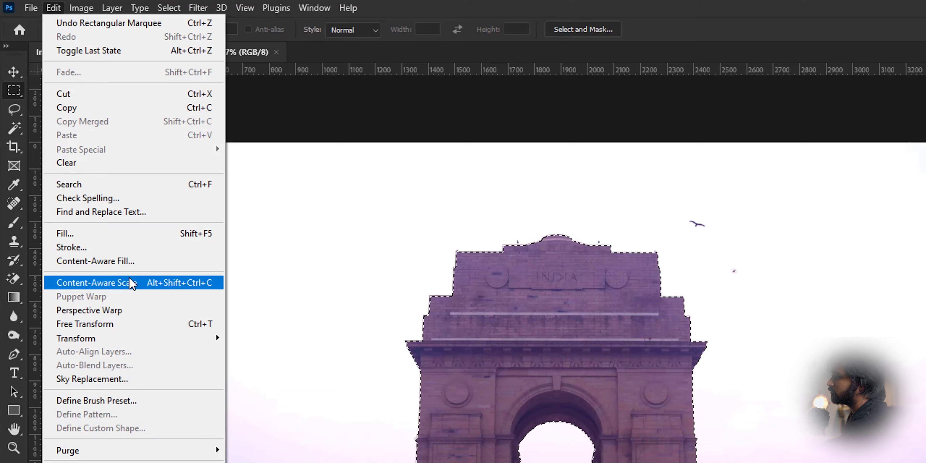
pyautogui.click(129, 260)
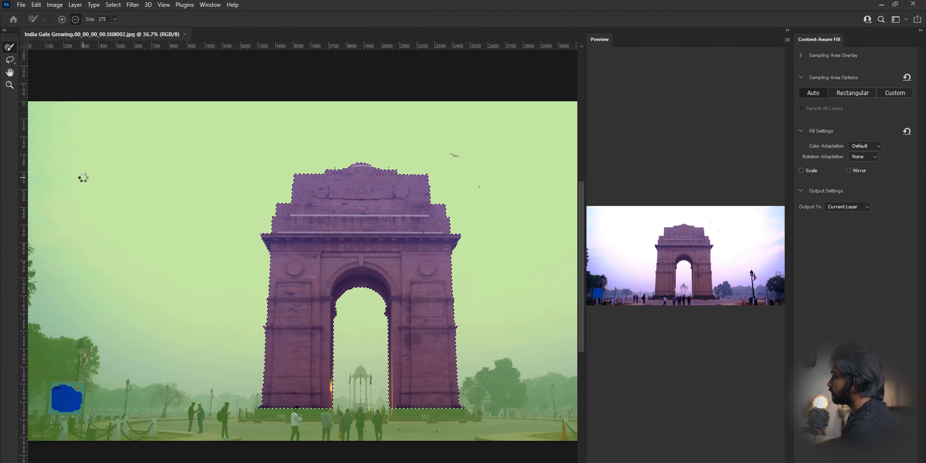
pyautogui.click(898, 460)
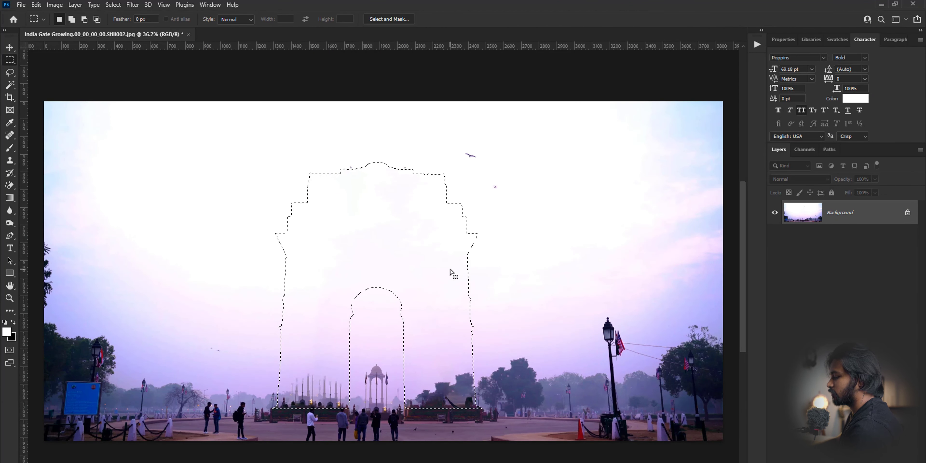
pyautogui.hotkey('ctrl', 'd')
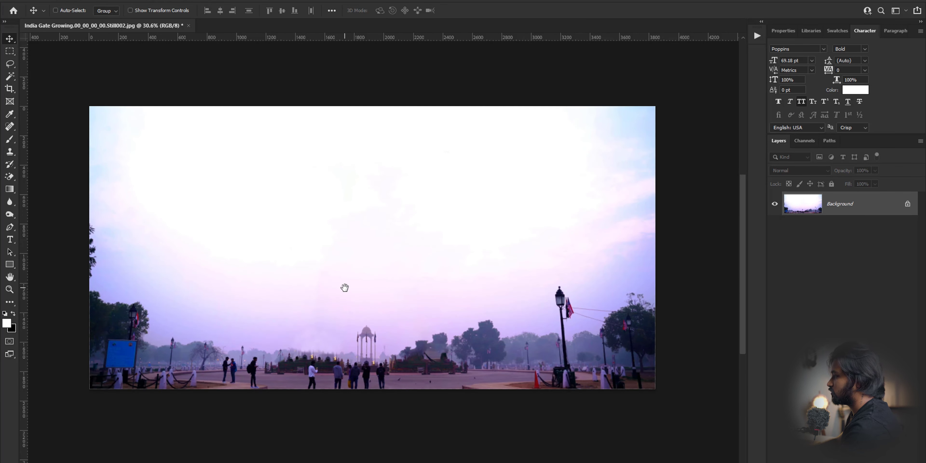
# - Save Still002.jpg with the JPEG options and close it
pyautogui.hotkey('ctrl', 's')
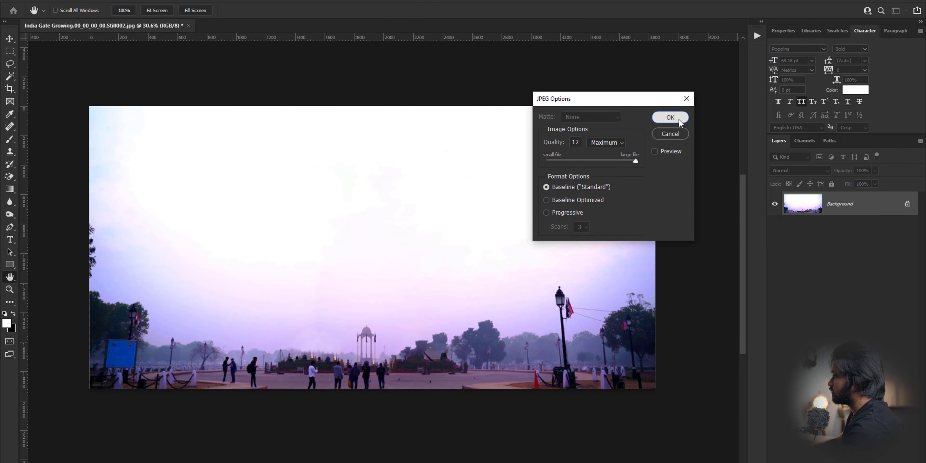
pyautogui.click(679, 119)
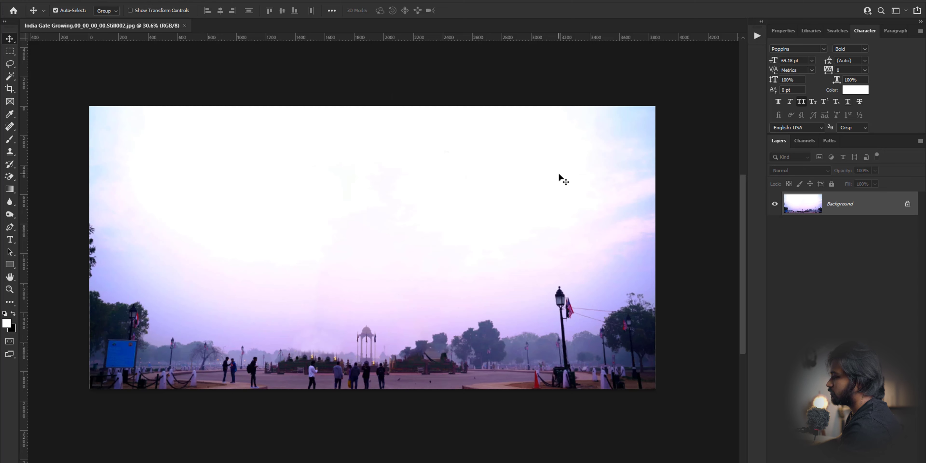
pyautogui.hotkey('ctrl', 'w')
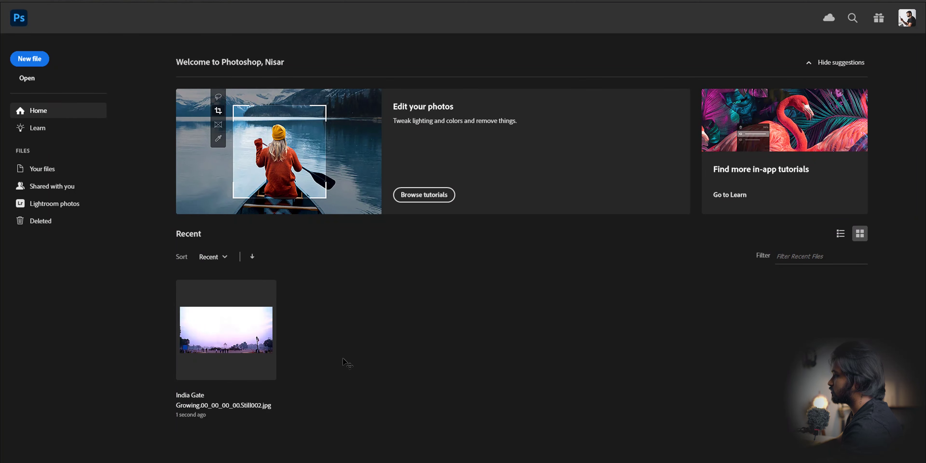
# - Back in Premiere, make V3 visible again and open its Still003 clip in Photoshop
pyautogui.hotkey('alt', 'Tab')
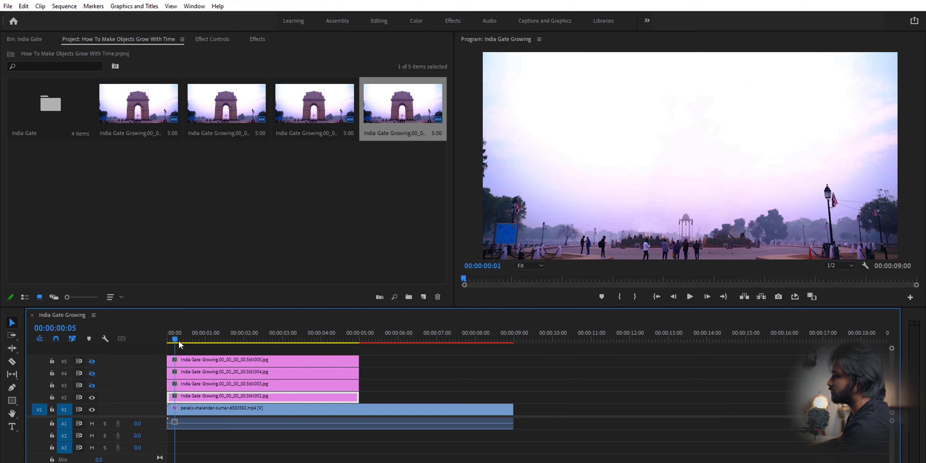
pyautogui.click(93, 386)
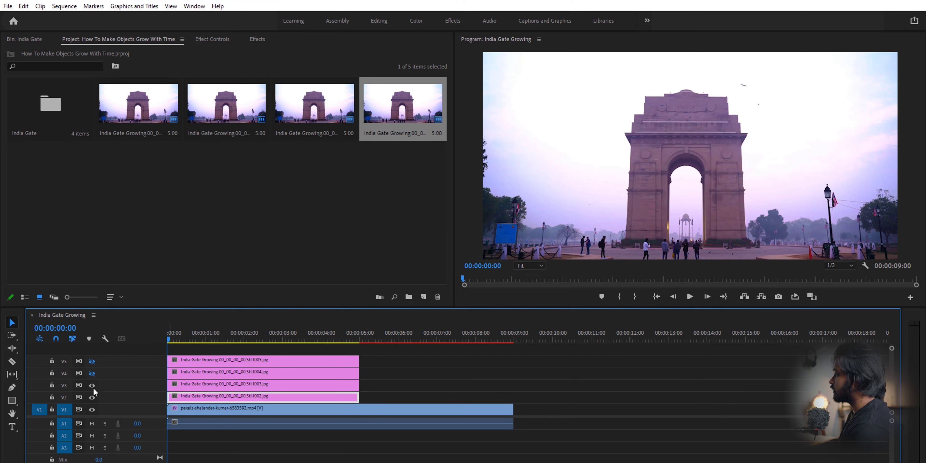
pyautogui.click(179, 387)
pyautogui.rightClick(202, 387)
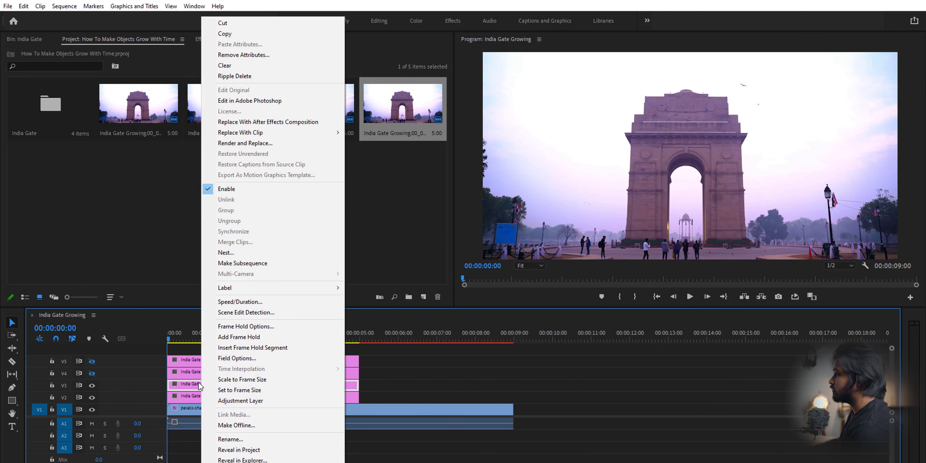
pyautogui.click(269, 101)
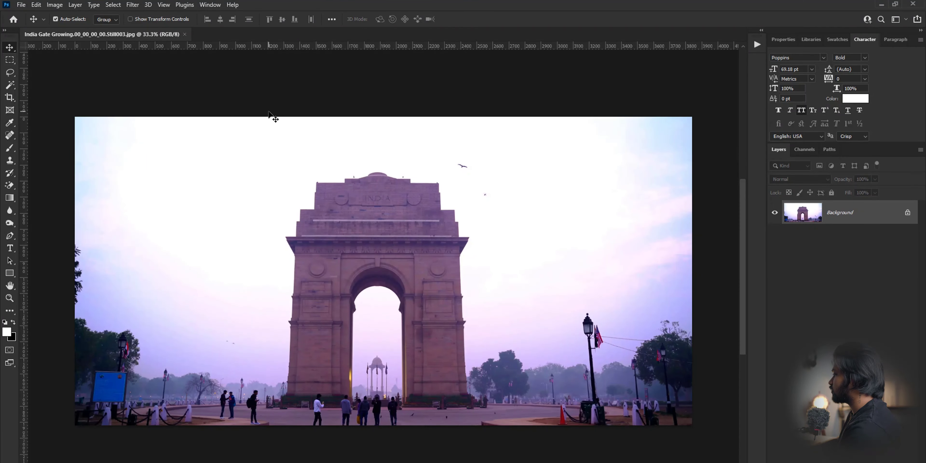
# - Pen-trace a closed outline around the lower section of the left pillar
pyautogui.hotkey('ctrl', '0')
pyautogui.press('p')
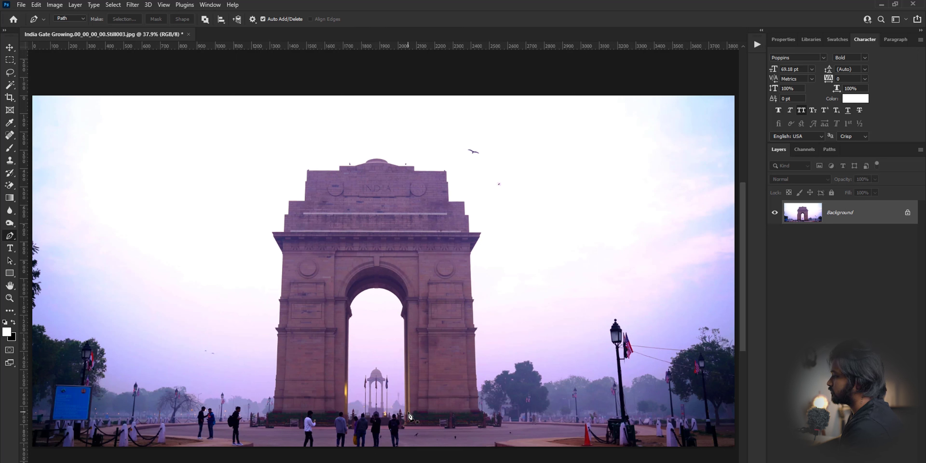
pyautogui.scroll(6, 295, 431)
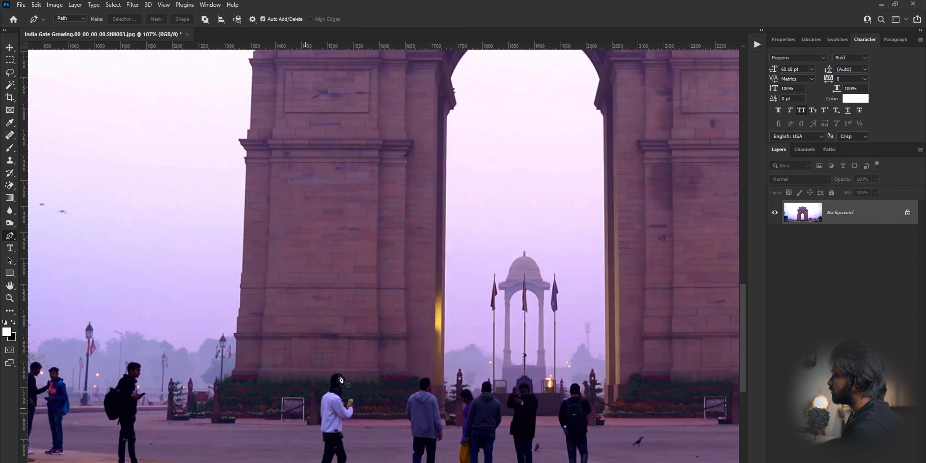
pyautogui.moveTo(380, 299); pyautogui.dragTo(361, 330)
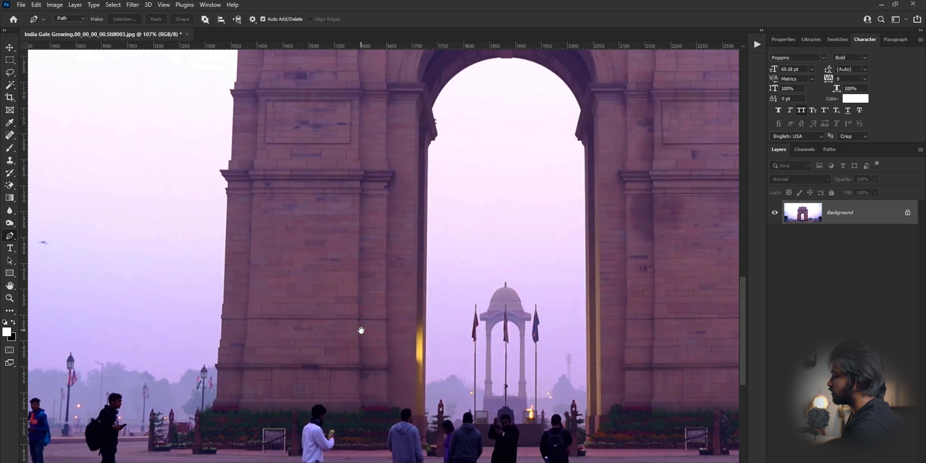
pyautogui.click(424, 416)
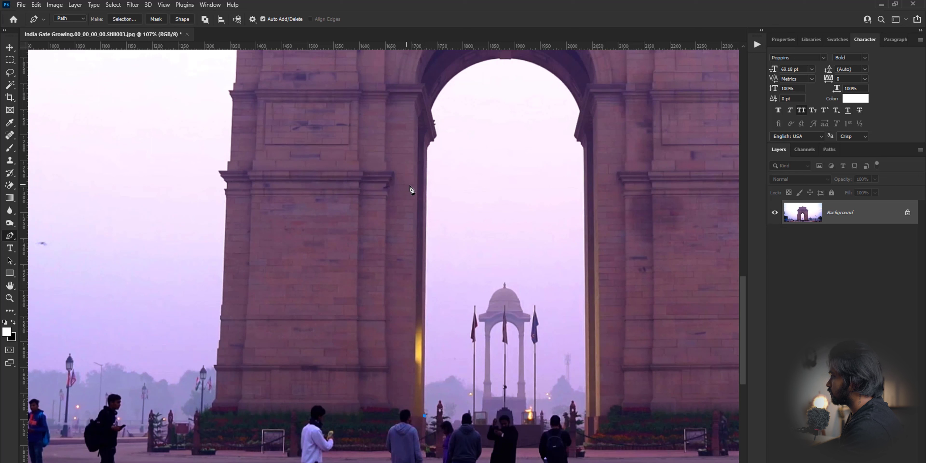
pyautogui.click(427, 186)
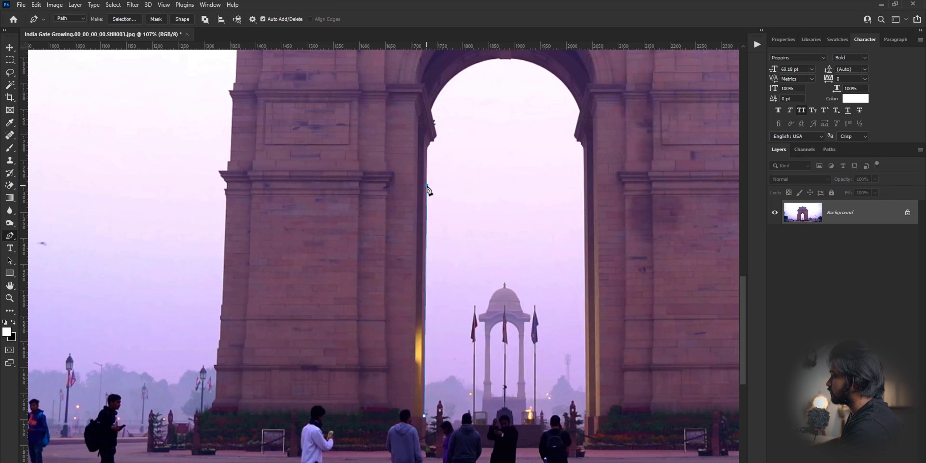
pyautogui.click(226, 183)
pyautogui.scroll(3, 230, 185)
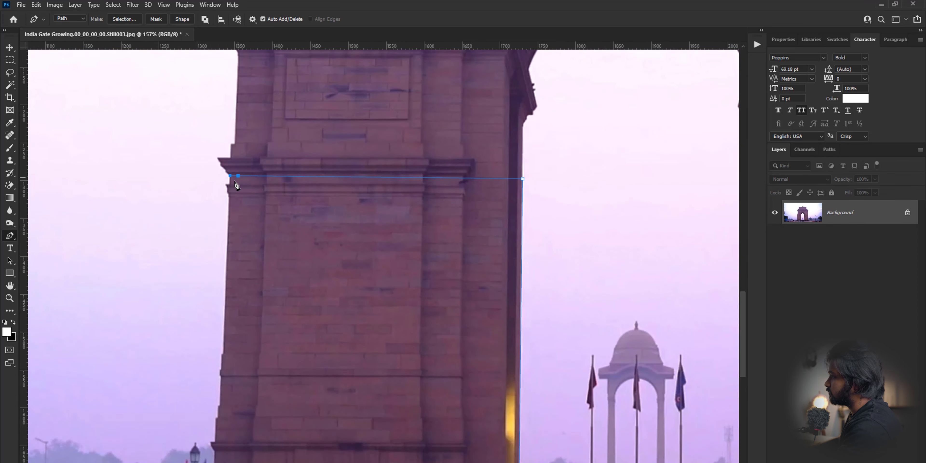
pyautogui.click(228, 196)
pyautogui.scroll(-3, 237, 208)
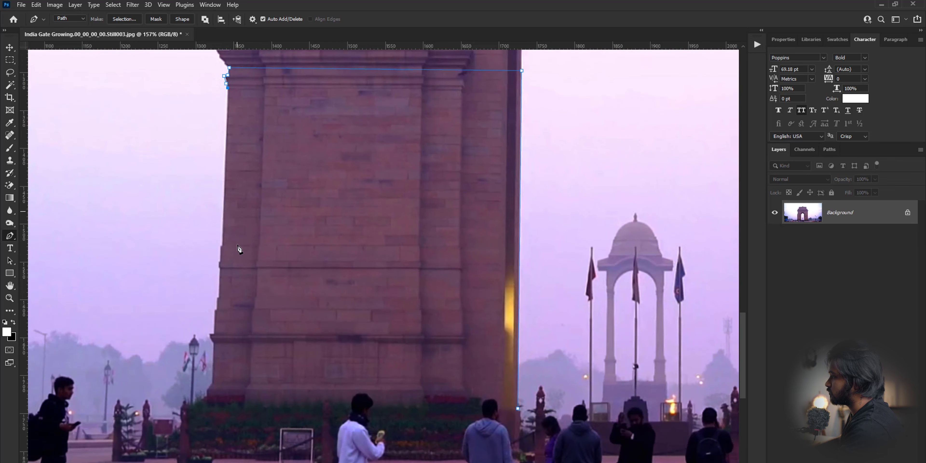
pyautogui.click(221, 244)
pyautogui.click(219, 260)
pyautogui.click(220, 269)
pyautogui.click(219, 298)
pyautogui.click(216, 309)
pyautogui.click(215, 332)
pyautogui.click(210, 334)
pyautogui.click(213, 344)
pyautogui.click(213, 383)
pyautogui.click(207, 391)
pyautogui.click(207, 395)
pyautogui.click(518, 409)
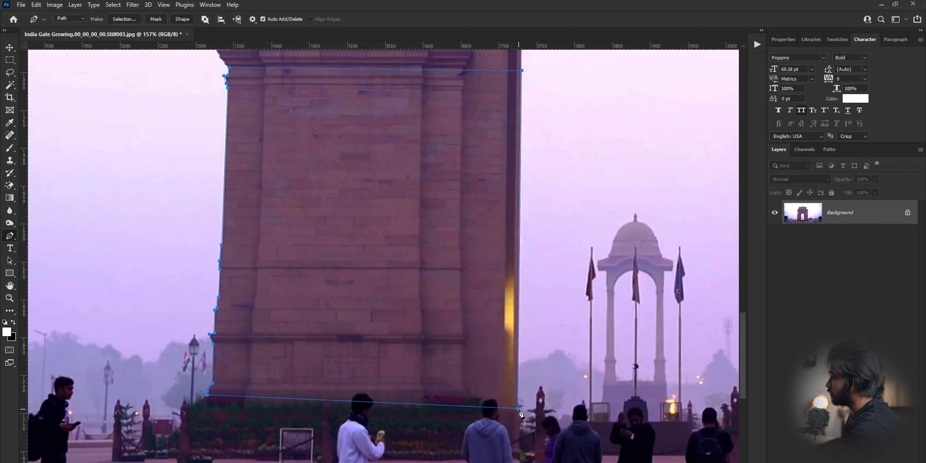
# - Pen-trace a second closed outline around the right pillar's lower section and cornice
pyautogui.scroll(-4, 518, 408)
pyautogui.moveTo(555, 248); pyautogui.dragTo(427, 253)
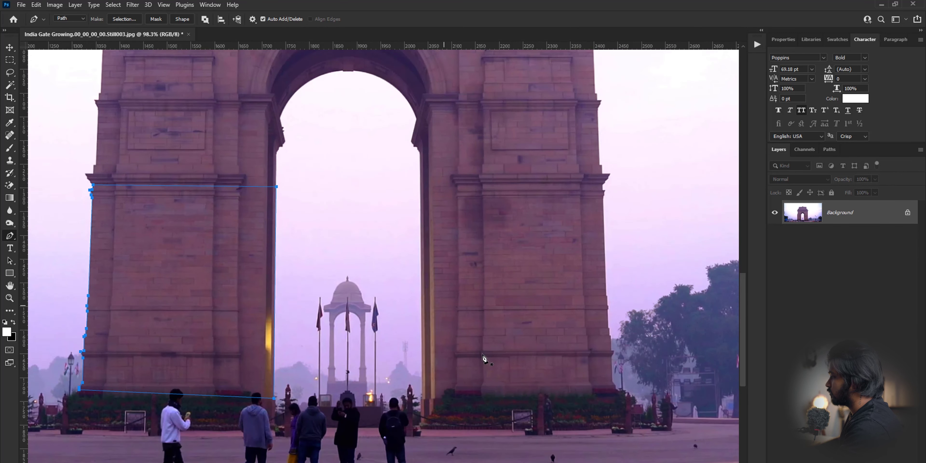
pyautogui.click(423, 398)
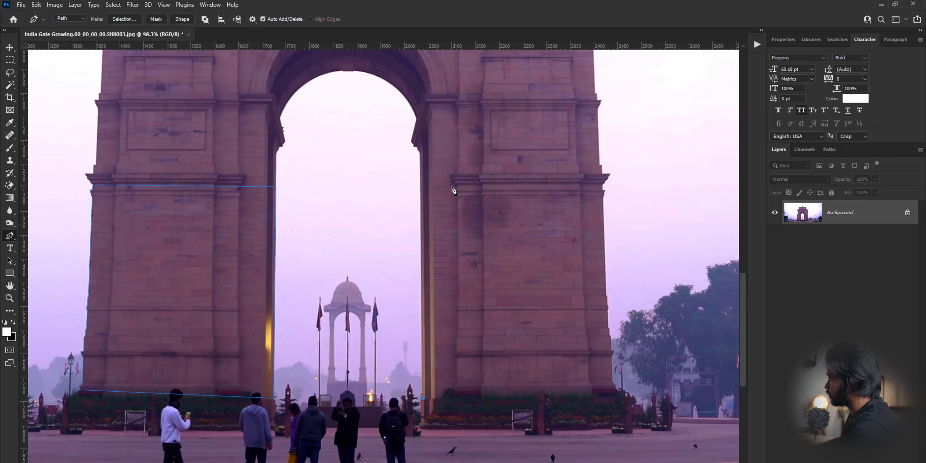
pyautogui.click(422, 189)
pyautogui.scroll(6, 604, 186)
pyautogui.moveTo(592, 211); pyautogui.dragTo(503, 173)
pyautogui.click(513, 148)
pyautogui.click(513, 154)
pyautogui.click(517, 158)
pyautogui.click(515, 165)
pyautogui.moveTo(520, 394); pyautogui.dragTo(515, 240)
pyautogui.click(516, 188)
pyautogui.click(518, 206)
pyautogui.click(519, 214)
pyautogui.click(520, 247)
pyautogui.click(522, 258)
pyautogui.click(523, 262)
pyautogui.click(526, 288)
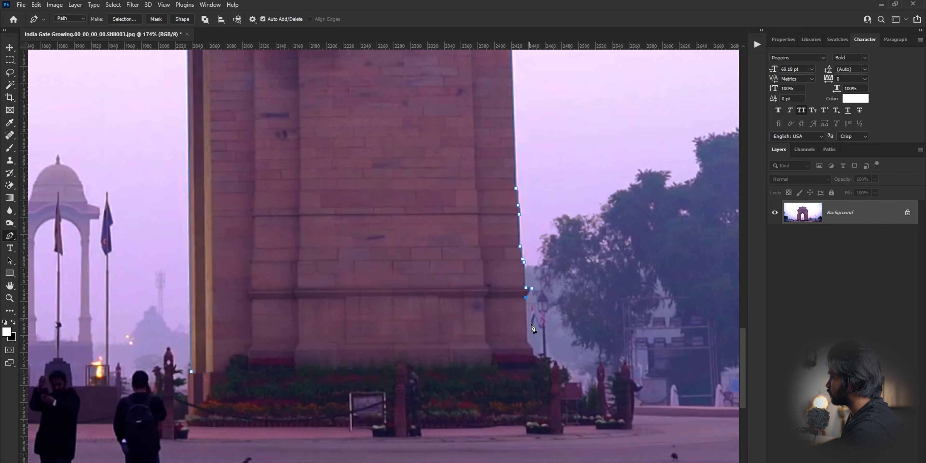
pyautogui.click(535, 359)
pyautogui.click(191, 371)
pyautogui.scroll(-8, 437, 406)
pyautogui.moveTo(262, 257); pyautogui.dragTo(402, 228)
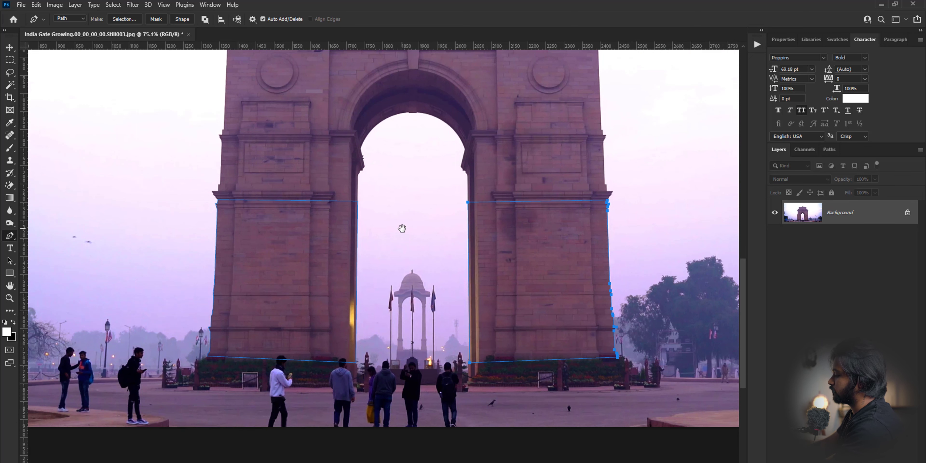
# - Select the paths, invert, delete everything else on the unlocked layer, and Save As
pyautogui.hotkey('ctrl', 'Return')
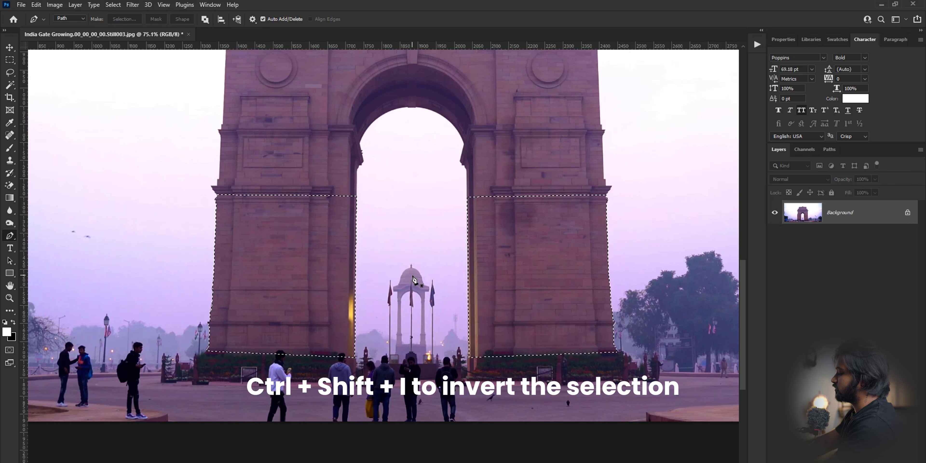
pyautogui.hotkey('ctrl', 'shift', 'i')
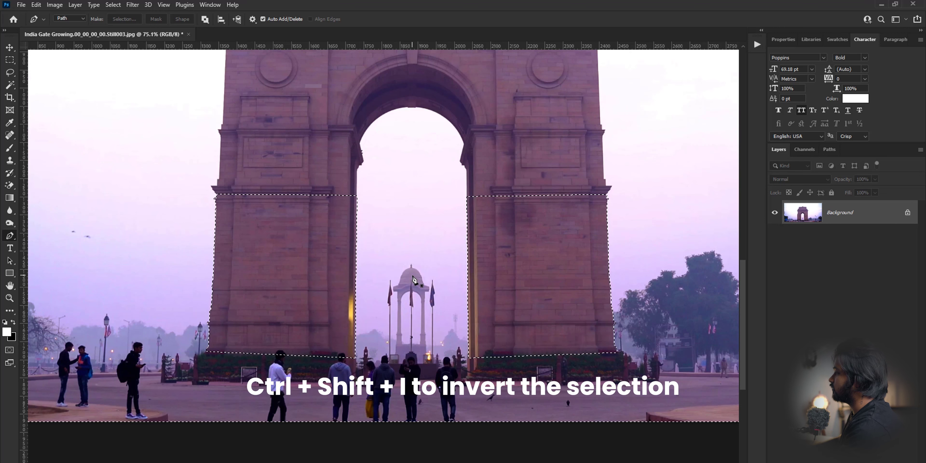
pyautogui.scroll(-4, 398, 305)
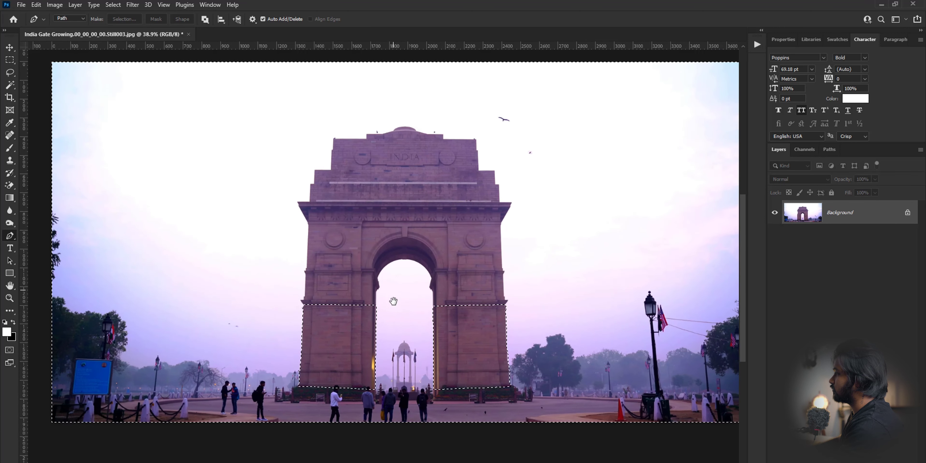
pyautogui.moveTo(393, 301); pyautogui.dragTo(391, 291)
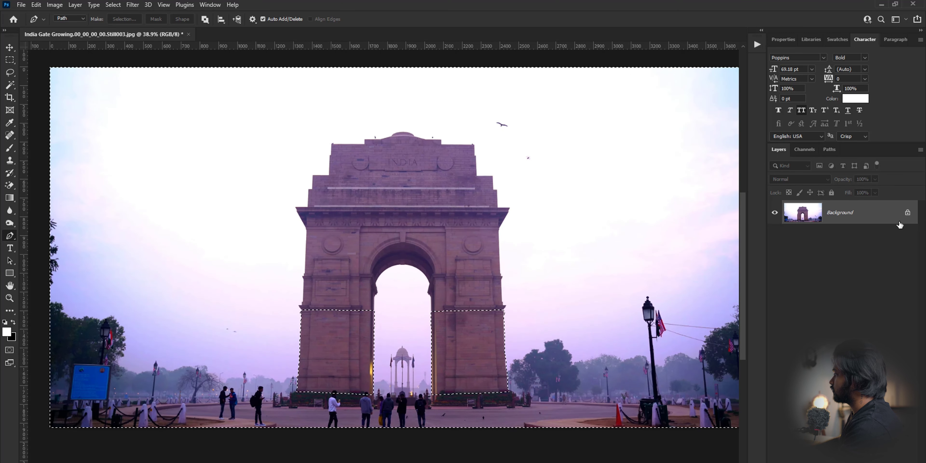
pyautogui.click(907, 214)
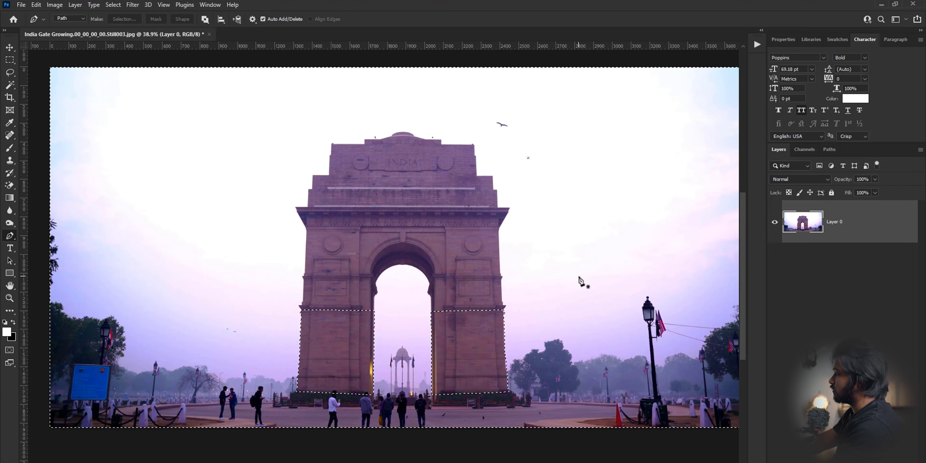
pyautogui.press('Delete')
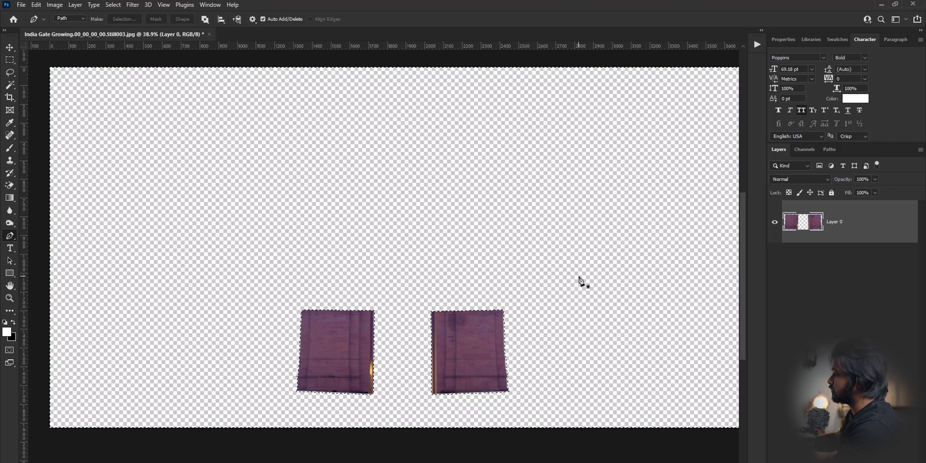
pyautogui.hotkey('ctrl', 'd')
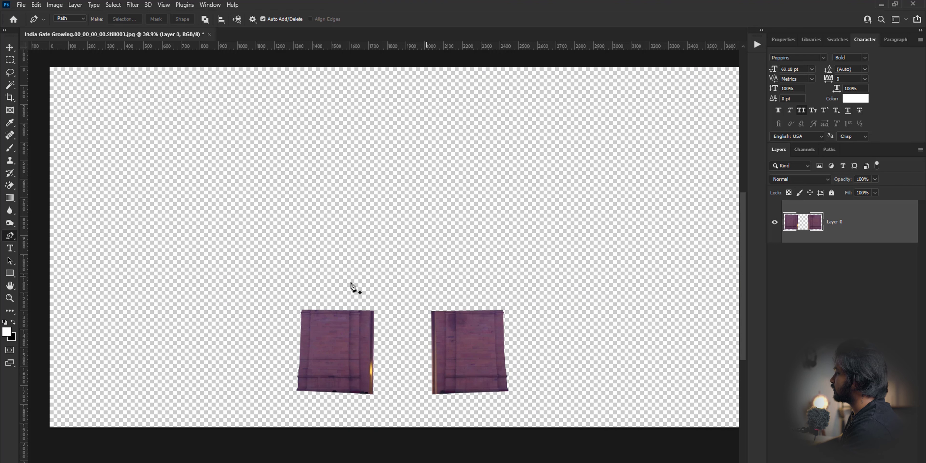
pyautogui.press('v')
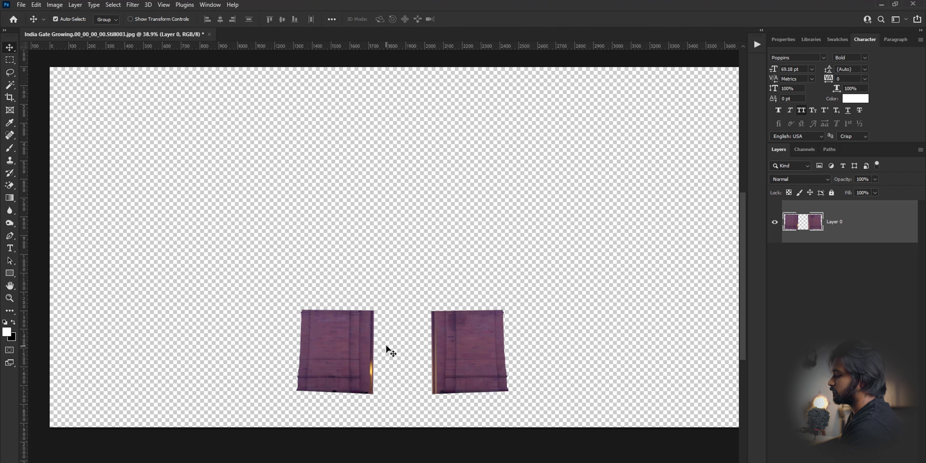
pyautogui.hotkey('ctrl', 'shift', 's')
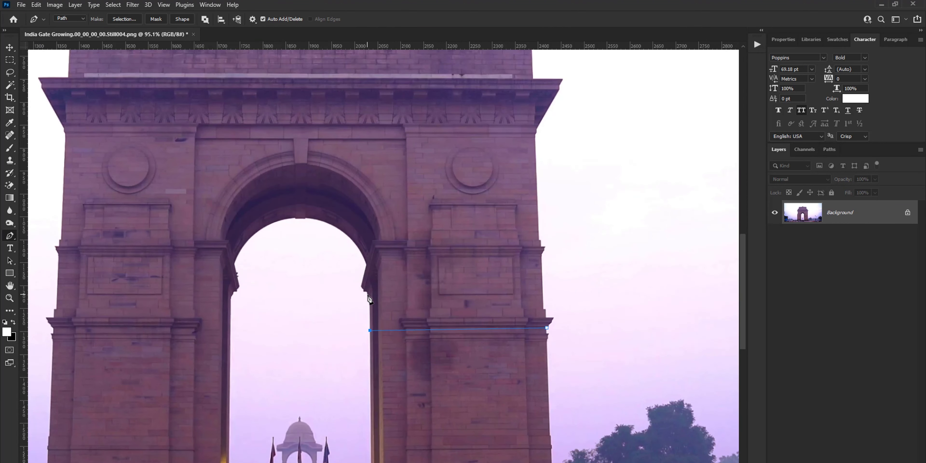
# - Pen-trace the arch opening, left ledge and left side of the Still004 gate section
pyautogui.scroll(2, 367, 297)
pyautogui.click(367, 296)
pyautogui.moveTo(287, 174); pyautogui.dragTo(223, 158)
pyautogui.moveTo(154, 246)
pyautogui.mouseDown()
pyautogui.moveTo(147, 306)
pyautogui.moveTo(121, 345)
pyautogui.mouseUp()
pyautogui.moveTo(160, 284); pyautogui.dragTo(222, 153)
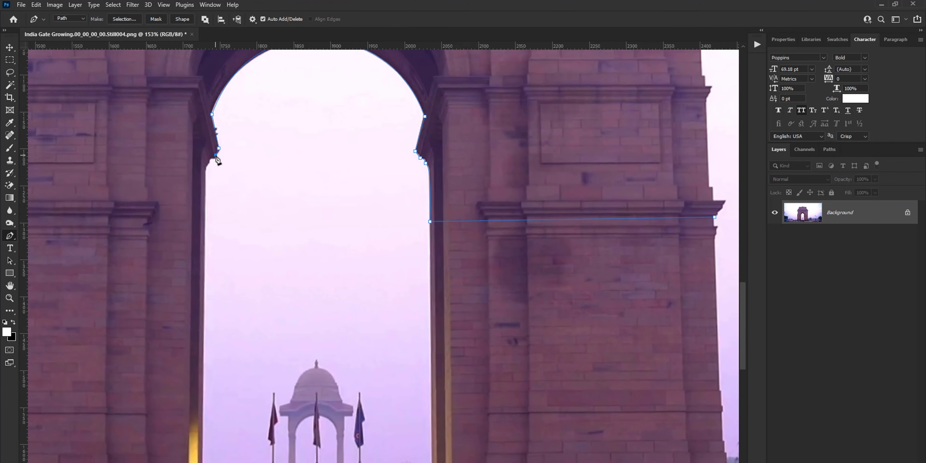
pyautogui.moveTo(210, 220); pyautogui.dragTo(372, 220)
pyautogui.click(372, 220)
pyautogui.click(86, 218)
pyautogui.click(87, 199)
pyautogui.moveTo(96, 81); pyautogui.dragTo(167, 242)
pyautogui.click(162, 248)
pyautogui.moveTo(176, 143); pyautogui.dragTo(218, 311)
pyautogui.click(225, 220)
# - Finish the outline down the right wall and make it a selection
pyautogui.scroll(-3, 279, 106)
pyautogui.click(702, 209)
pyautogui.moveTo(762, 213); pyautogui.dragTo(572, 111)
pyautogui.click(510, 115)
pyautogui.scroll(-3, 518, 248)
pyautogui.hotkey('ctrl', '0')
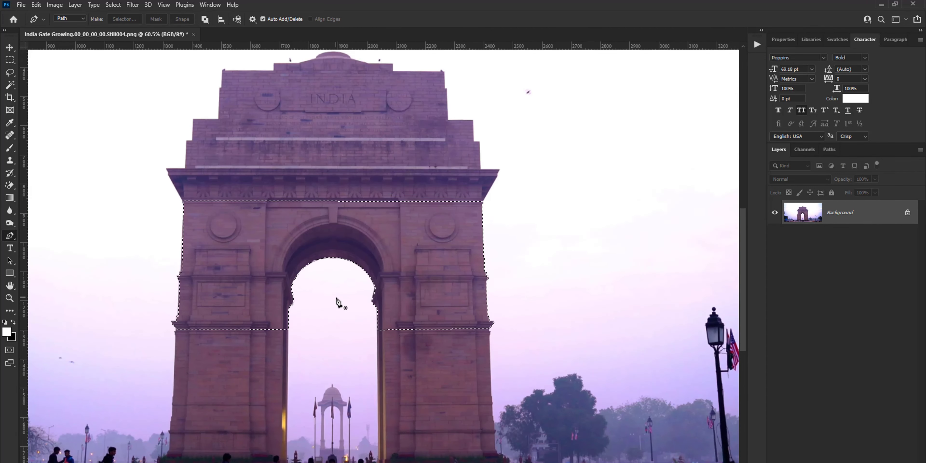
pyautogui.click(124, 19)
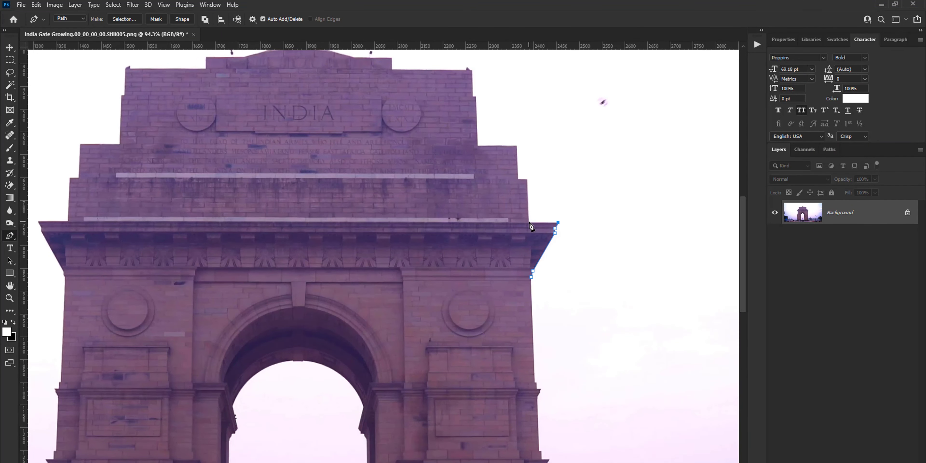
# - Pen-trace the Still005 gate top: right-hand steps, dome and left side
pyautogui.click(529, 222)
pyautogui.click(527, 180)
pyautogui.click(518, 179)
pyautogui.click(517, 146)
pyautogui.click(478, 145)
pyautogui.click(475, 97)
pyautogui.click(473, 97)
pyautogui.click(471, 71)
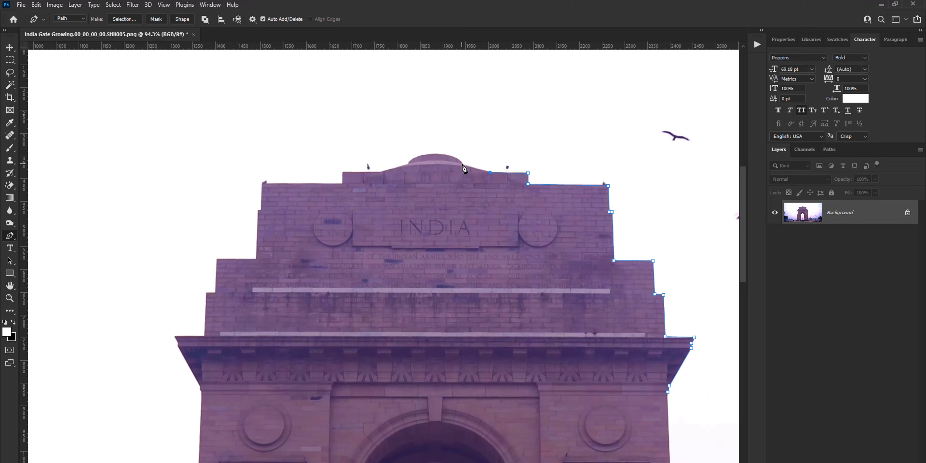
pyautogui.scroll(-5, 381, 251)
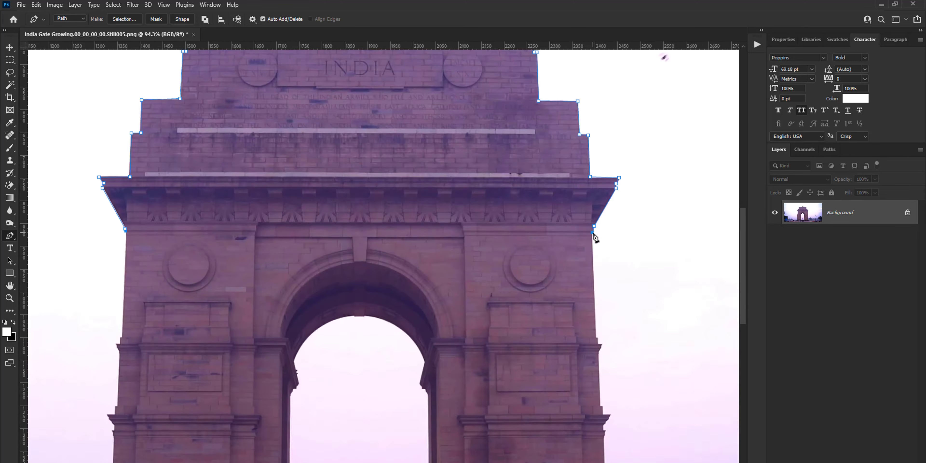
pyautogui.hotkey('ctrl', '0')
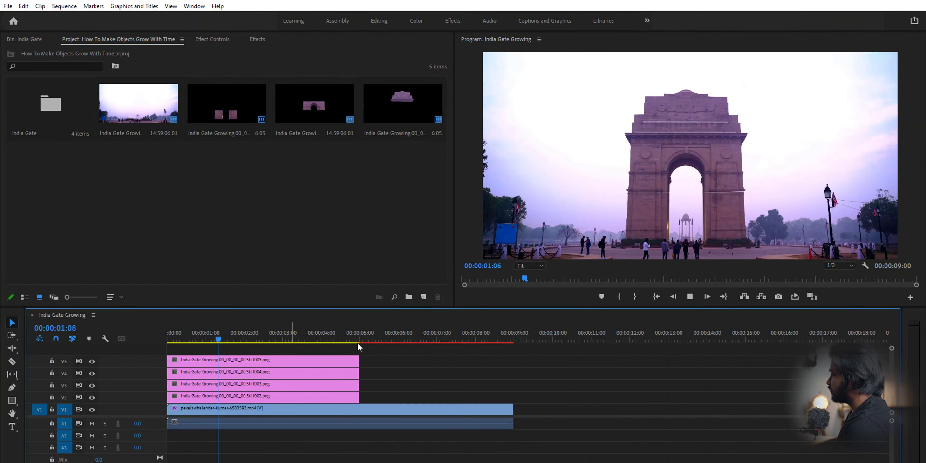
# - Stop playback, select Still002 on V2 and move the playhead back to about one second
pyautogui.press('space')
pyautogui.click(296, 408)
pyautogui.click(271, 395)
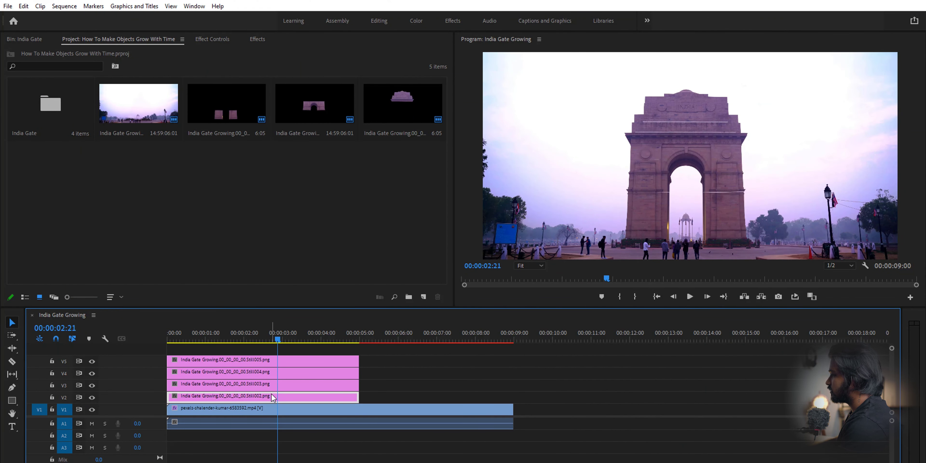
pyautogui.moveTo(278, 337); pyautogui.dragTo(184, 346)
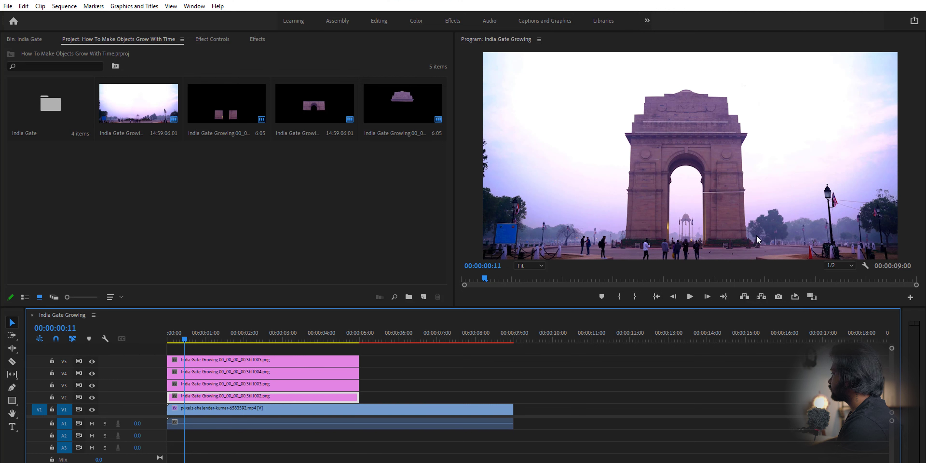
pyautogui.moveTo(191, 337)
pyautogui.mouseDown()
pyautogui.moveTo(212, 343)
pyautogui.moveTo(194, 345)
pyautogui.mouseUp()
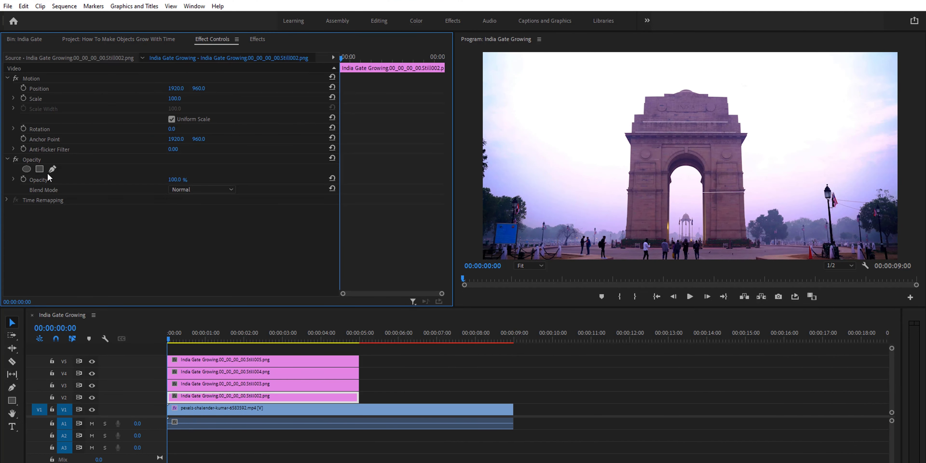
# - Add an opacity pen mask outlining the whole gate on Still002, then select the Still003 clip
pyautogui.click(52, 168)
pyautogui.click(623, 248)
pyautogui.click(621, 193)
pyautogui.click(626, 149)
pyautogui.click(618, 129)
pyautogui.click(638, 92)
pyautogui.click(672, 81)
pyautogui.click(710, 87)
pyautogui.click(735, 96)
pyautogui.click(747, 152)
pyautogui.click(748, 176)
pyautogui.click(749, 198)
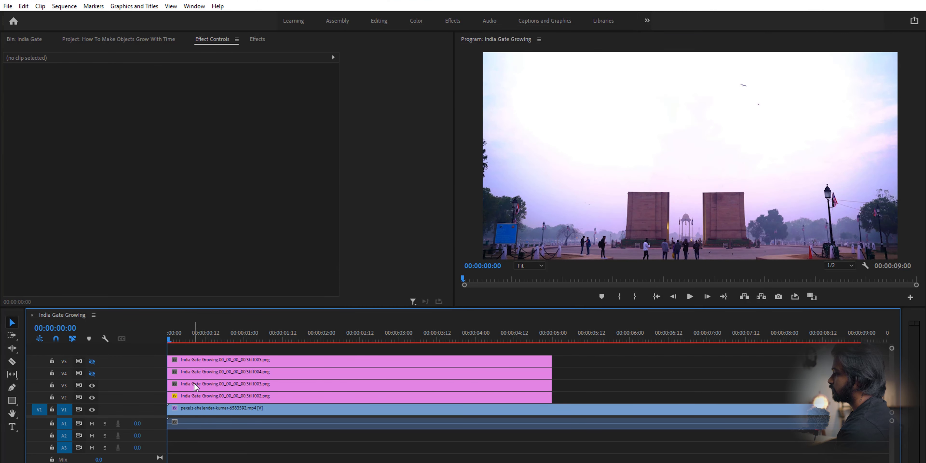
pyautogui.click(195, 383)
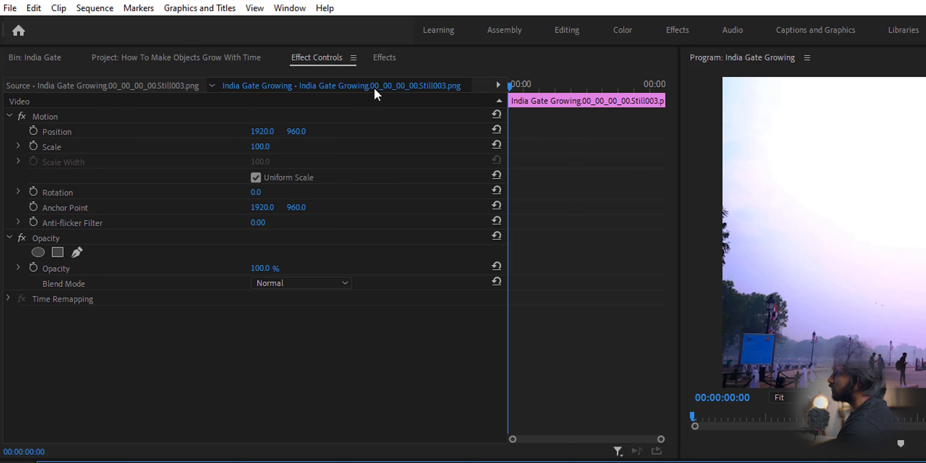
# - Apply the Transform effect, found by searching 'transf', to the Still003 clip
pyautogui.click(383, 60)
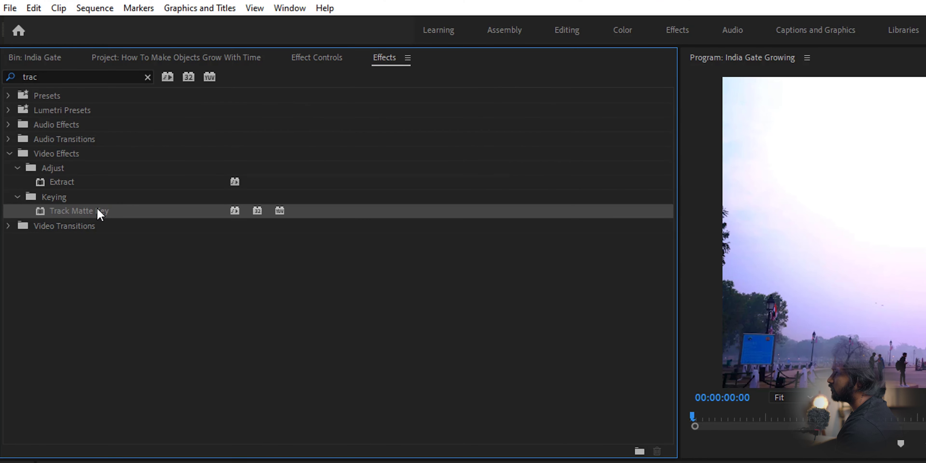
pyautogui.click(147, 77)
pyautogui.click(98, 76)
pyautogui.write('tran')
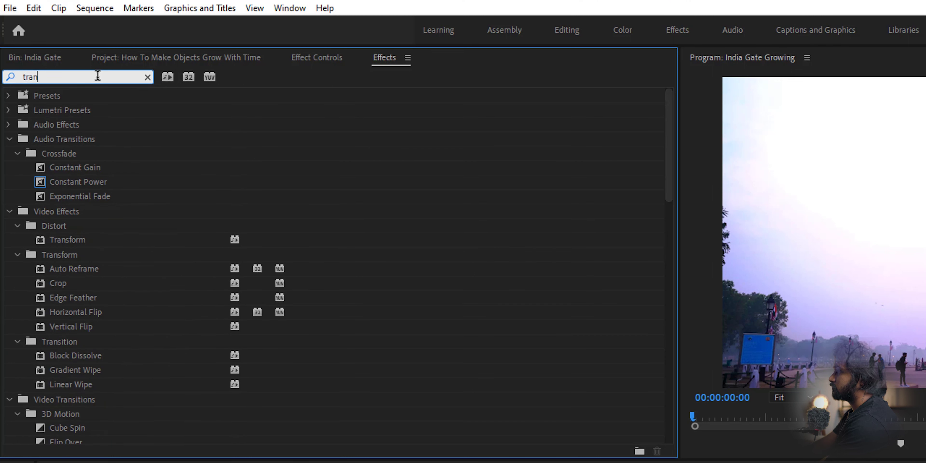
pyautogui.write('sf')
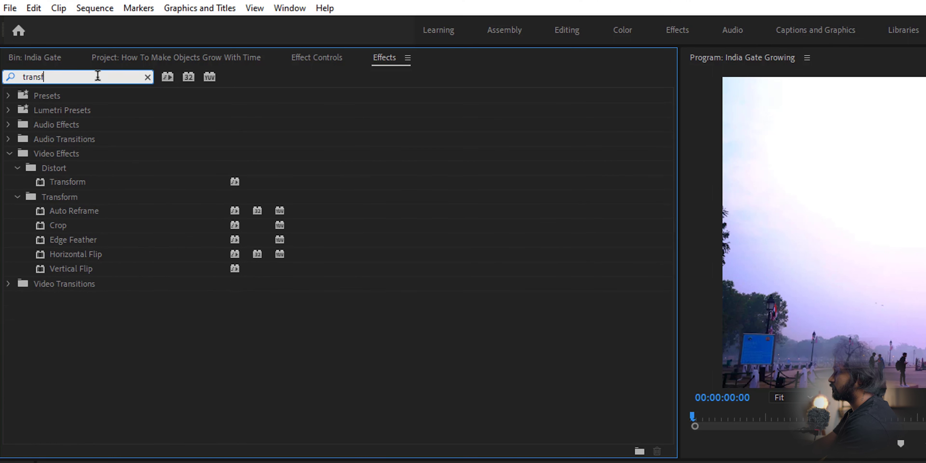
pyautogui.moveTo(75, 186); pyautogui.dragTo(113, 345)
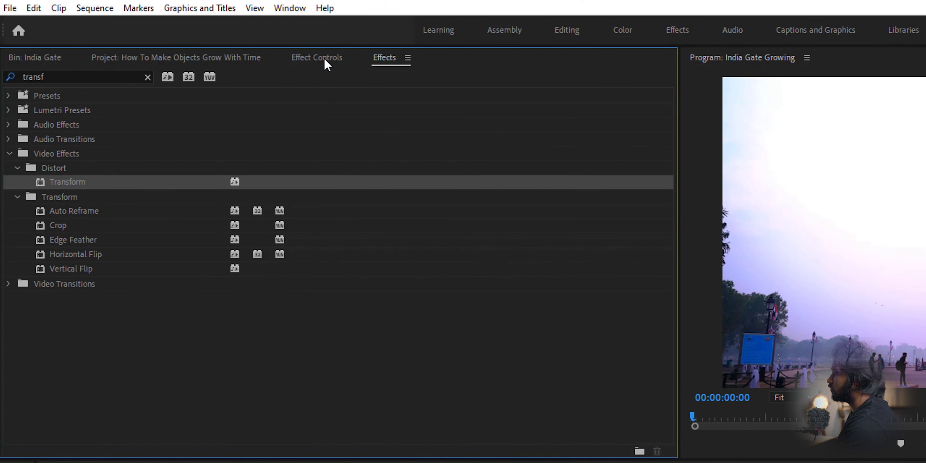
# - Slide Still003 to start at 00:00:01:00 and set a first Transform Position keyframe there
pyautogui.click(324, 58)
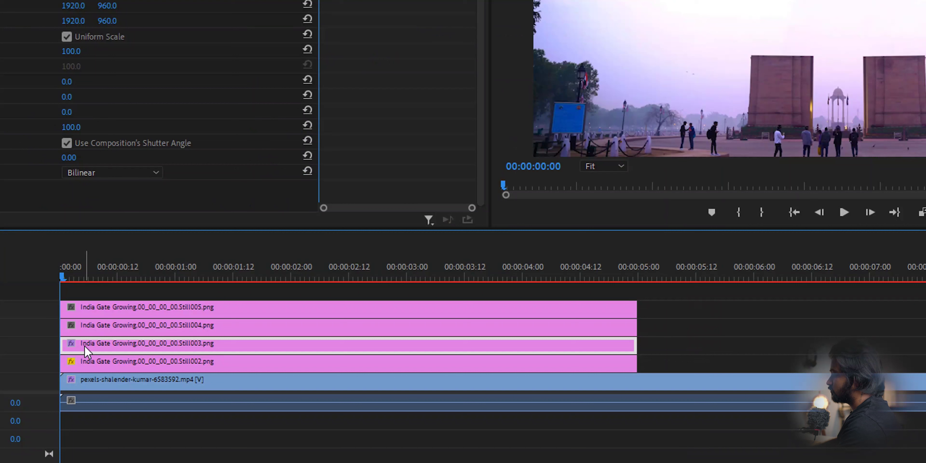
pyautogui.moveTo(84, 345); pyautogui.dragTo(193, 346)
pyautogui.click(179, 271)
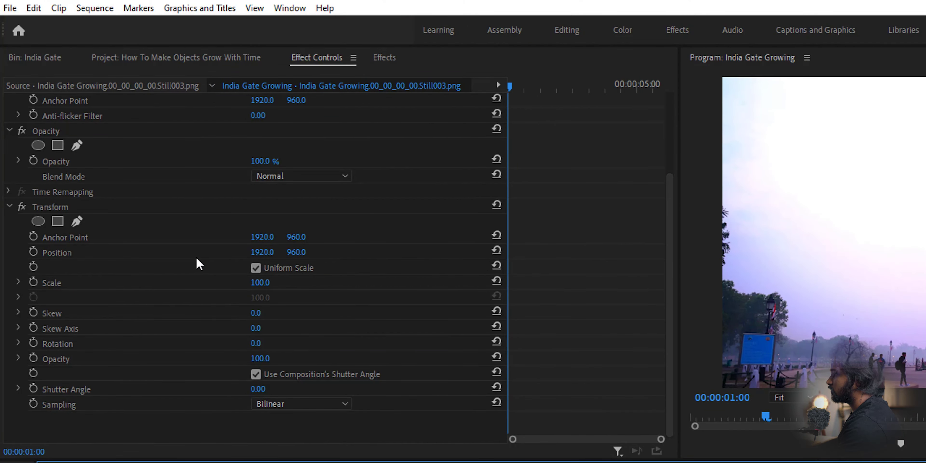
pyautogui.click(37, 252)
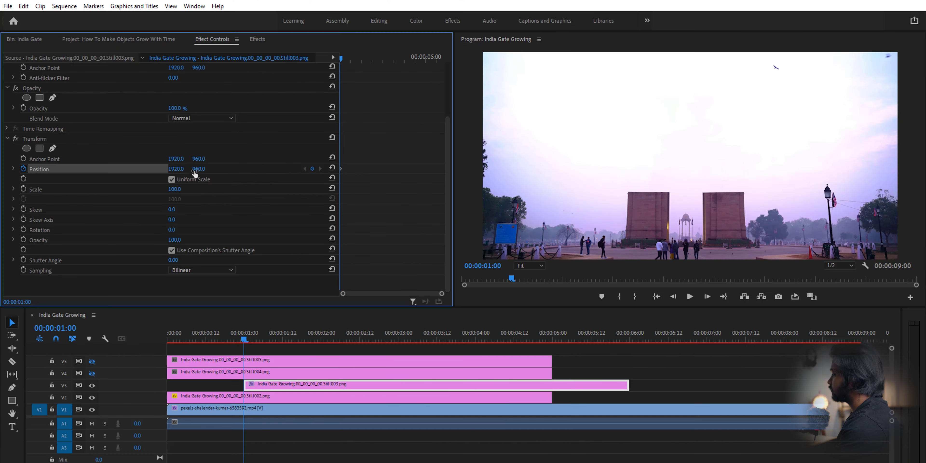
# - Animate Still003's Position from 1920,1402 at 00:00:01:00 to 1920,960 at 00:00:01:05
pyautogui.moveTo(100, 22); pyautogui.dragTo(103, 23)
pyautogui.moveTo(202, 168); pyautogui.dragTo(375, 169)
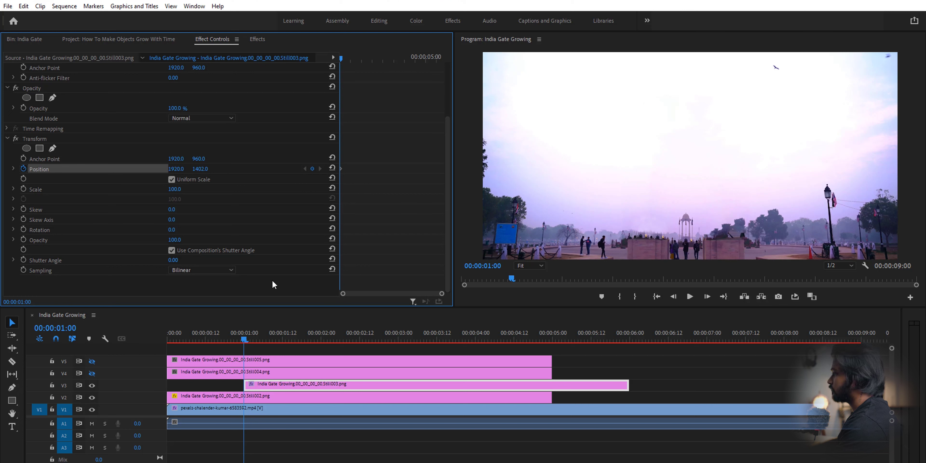
pyautogui.moveTo(246, 340); pyautogui.dragTo(262, 345)
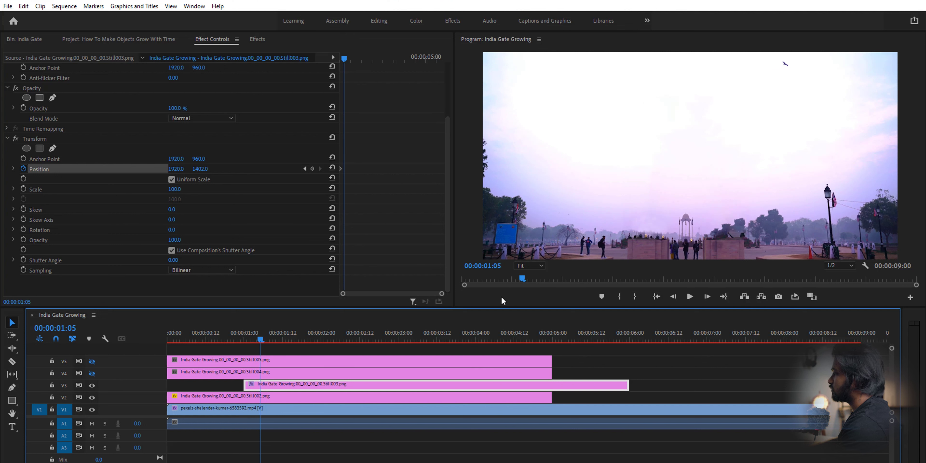
pyautogui.click(331, 168)
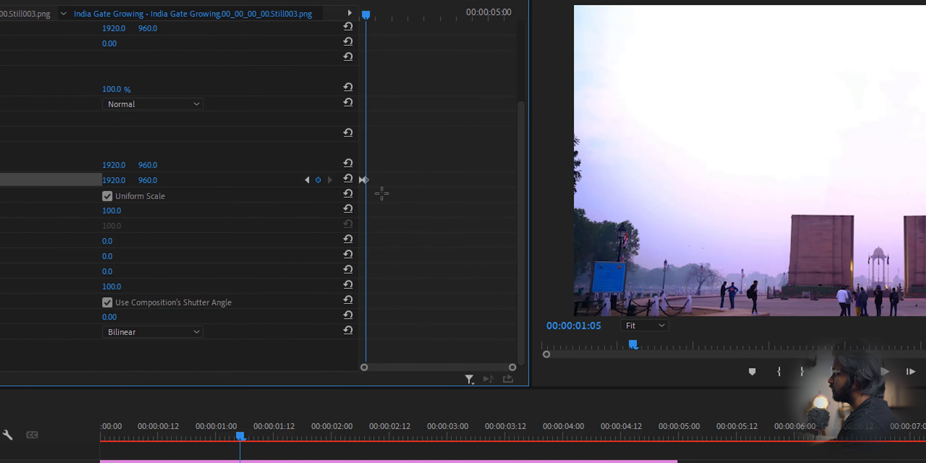
pyautogui.click(363, 180)
pyautogui.scroll(3, 408, 220)
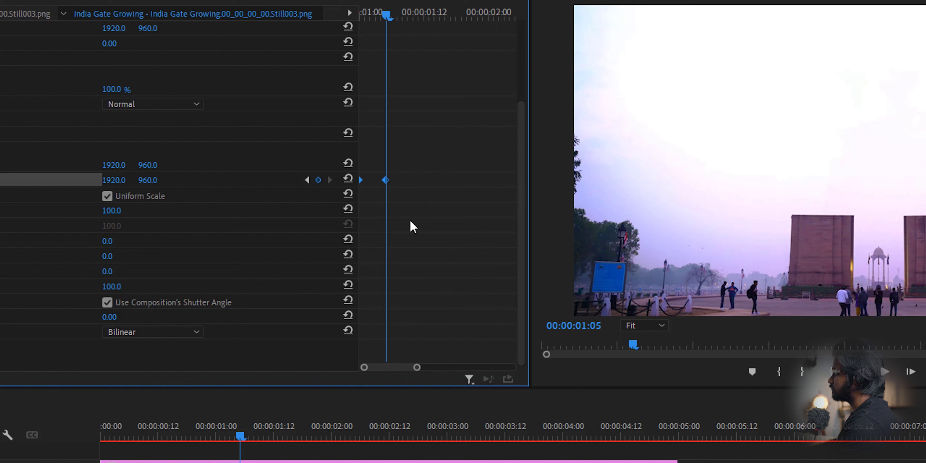
# - Set the end Position keyframe to Ease In and preview the rising pillars
pyautogui.rightClick(412, 181)
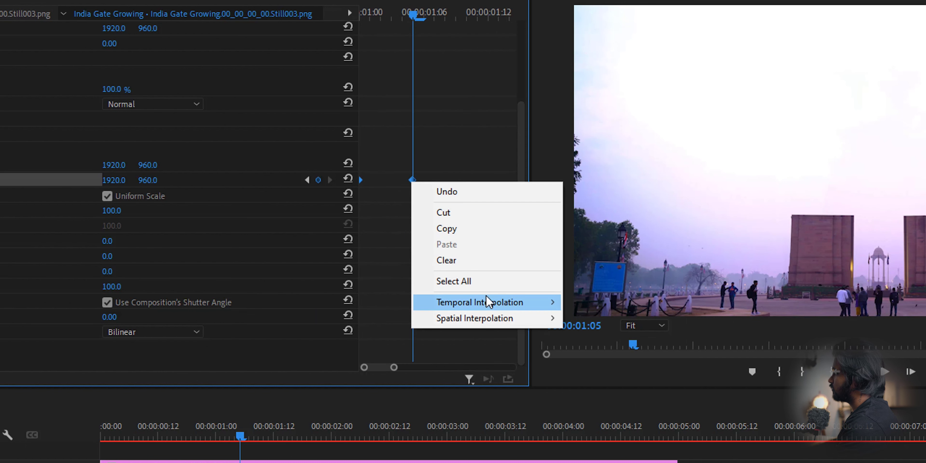
pyautogui.moveTo(488, 302)
pyautogui.click(613, 387)
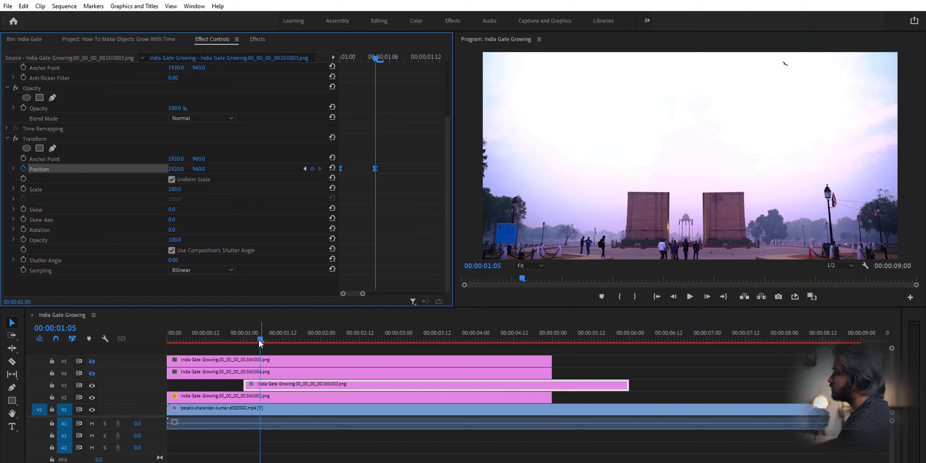
pyautogui.moveTo(260, 340); pyautogui.dragTo(238, 340)
pyautogui.press('space')
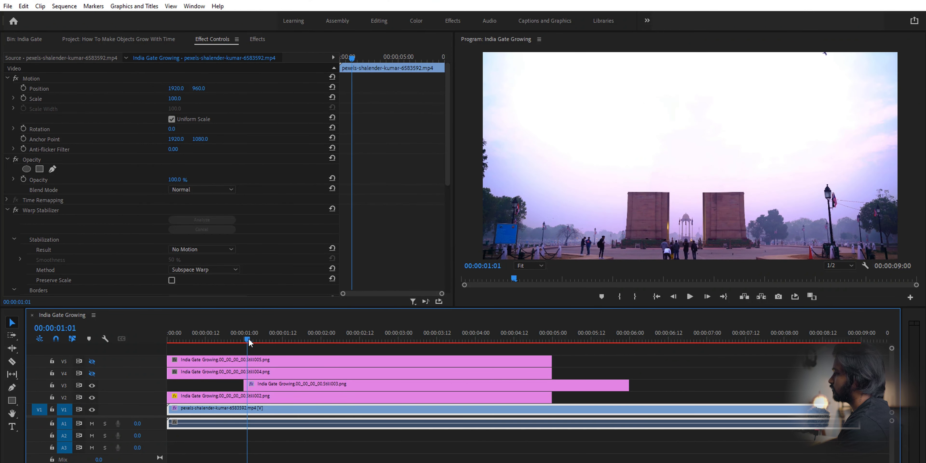
pyautogui.press('space')
# - Move the end Position keyframe to 00:00:01:10 and replay the animation from 00:00:00:22
pyautogui.moveTo(269, 343); pyautogui.dragTo(279, 344)
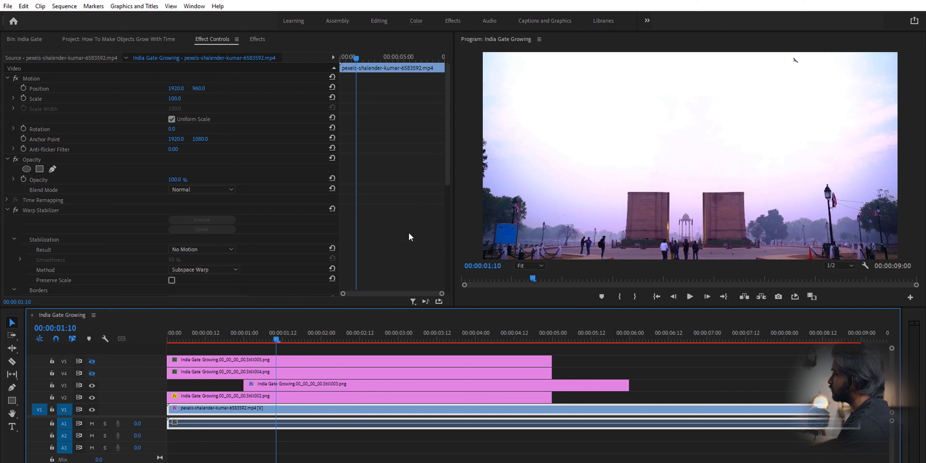
pyautogui.click(277, 386)
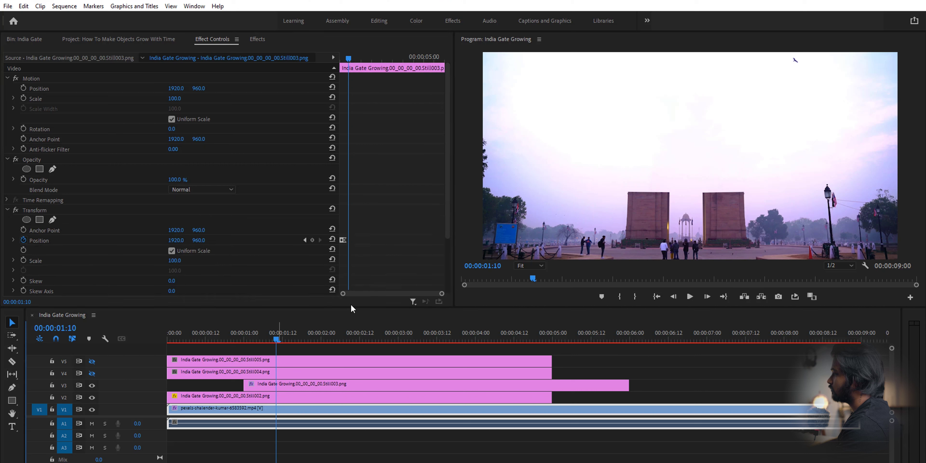
pyautogui.press('=')
pyautogui.press('-')
pyautogui.click(364, 259)
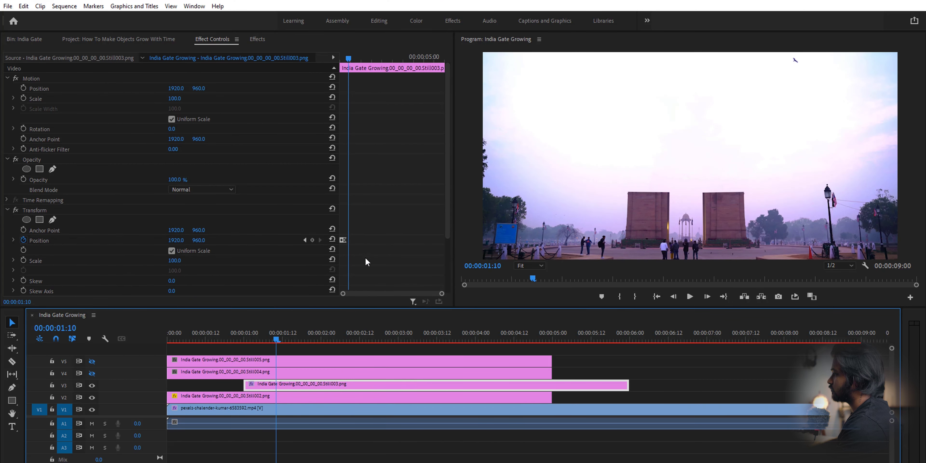
pyautogui.press('=')
pyautogui.press('=')
pyautogui.moveTo(357, 242); pyautogui.dragTo(373, 243)
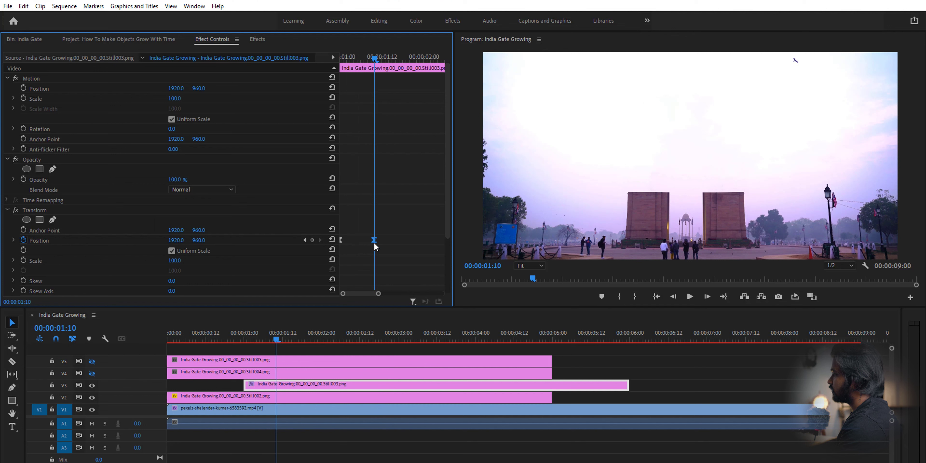
pyautogui.click(238, 334)
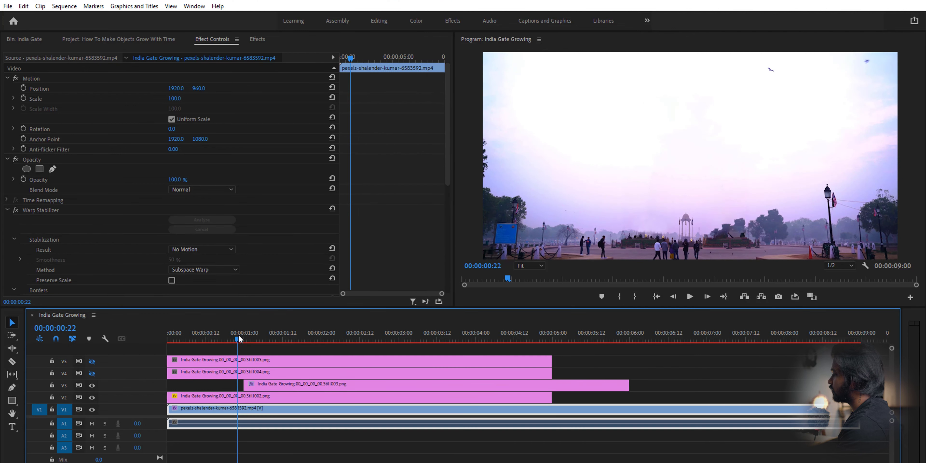
pyautogui.press('space')
pyautogui.click(239, 335)
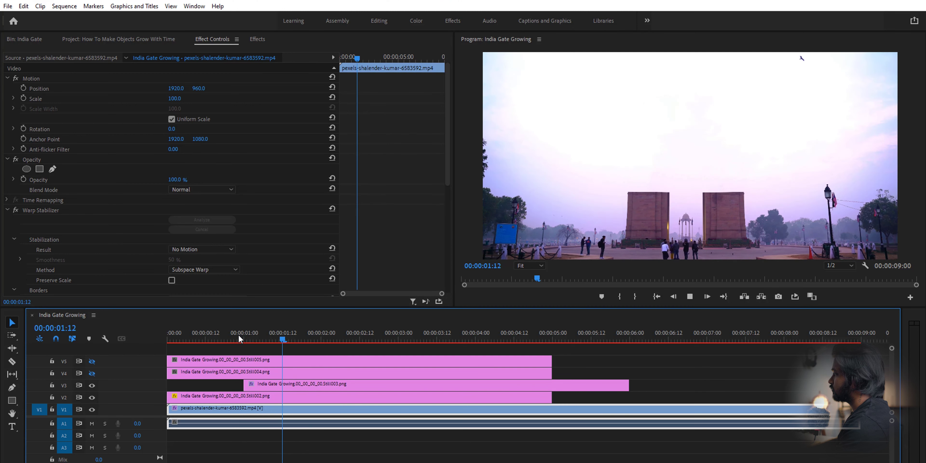
pyautogui.click(243, 338)
pyautogui.moveTo(243, 337); pyautogui.dragTo(262, 345)
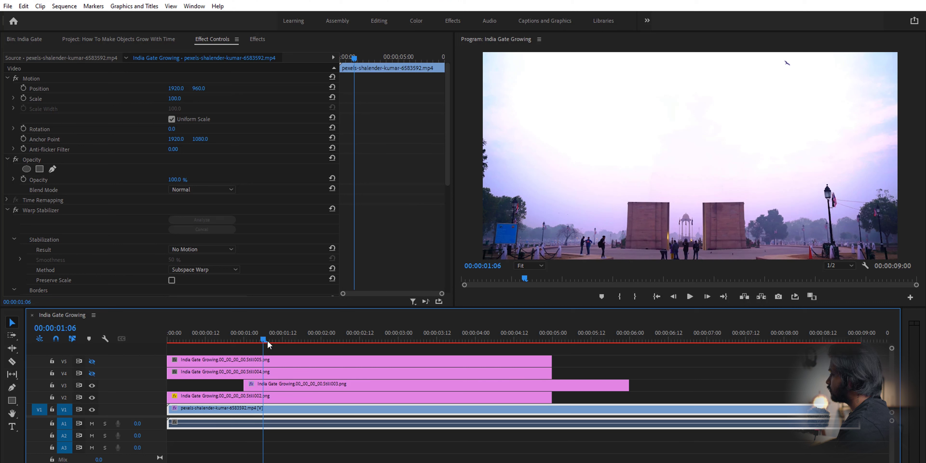
pyautogui.moveTo(265, 339); pyautogui.dragTo(269, 340)
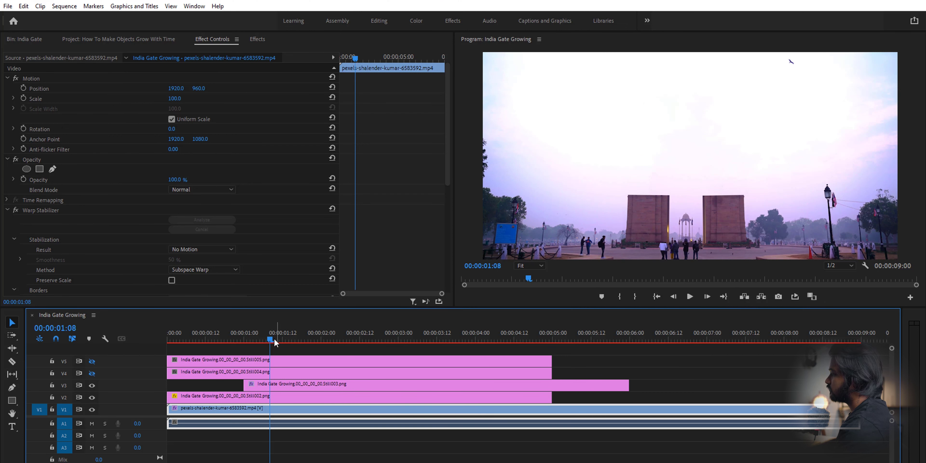
pyautogui.moveTo(272, 339); pyautogui.dragTo(270, 339)
pyautogui.click(635, 202)
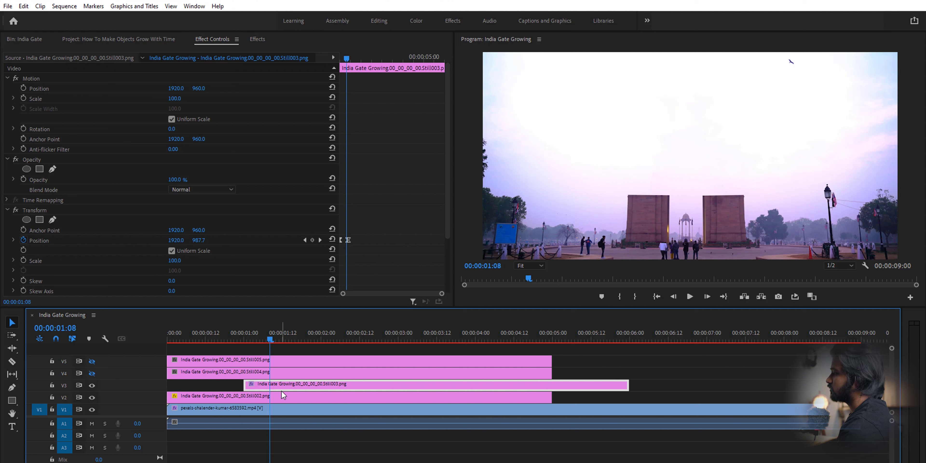
# - Add a 4-point polygon opacity mask to Still003 and fit its corners around the two pillars
pyautogui.click(39, 169)
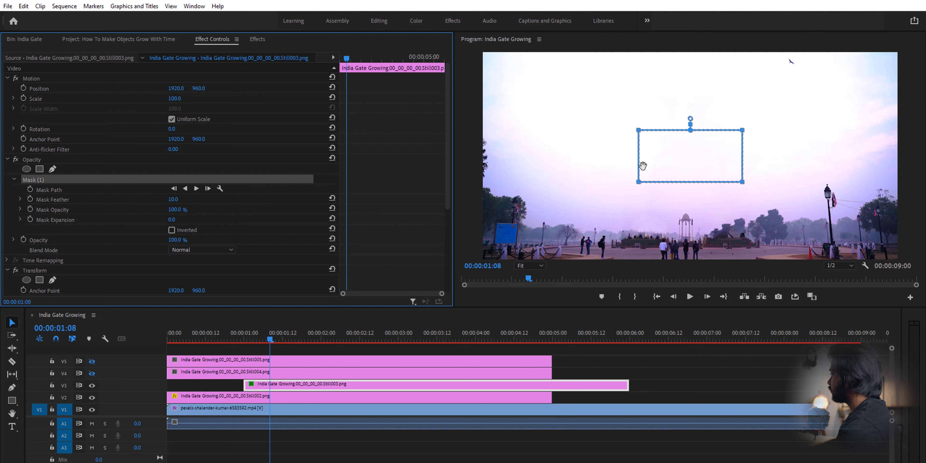
pyautogui.click(639, 185)
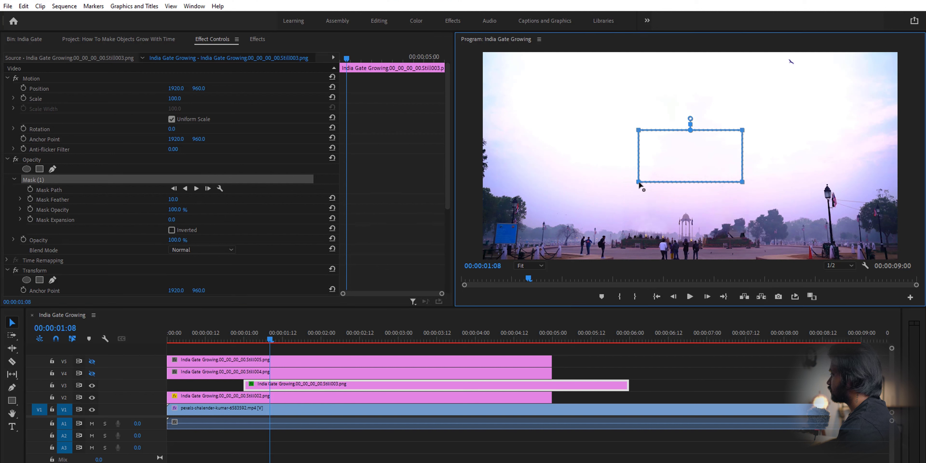
pyautogui.moveTo(625, 221); pyautogui.dragTo(619, 248)
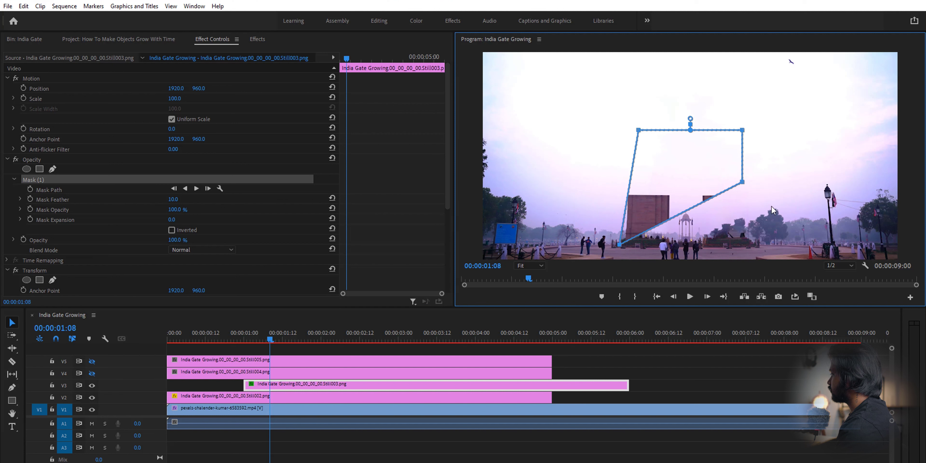
pyautogui.moveTo(747, 229); pyautogui.dragTo(752, 245)
pyautogui.moveTo(620, 246); pyautogui.dragTo(621, 243)
pyautogui.moveTo(639, 130); pyautogui.dragTo(619, 173)
pyautogui.moveTo(742, 130); pyautogui.dragTo(750, 181)
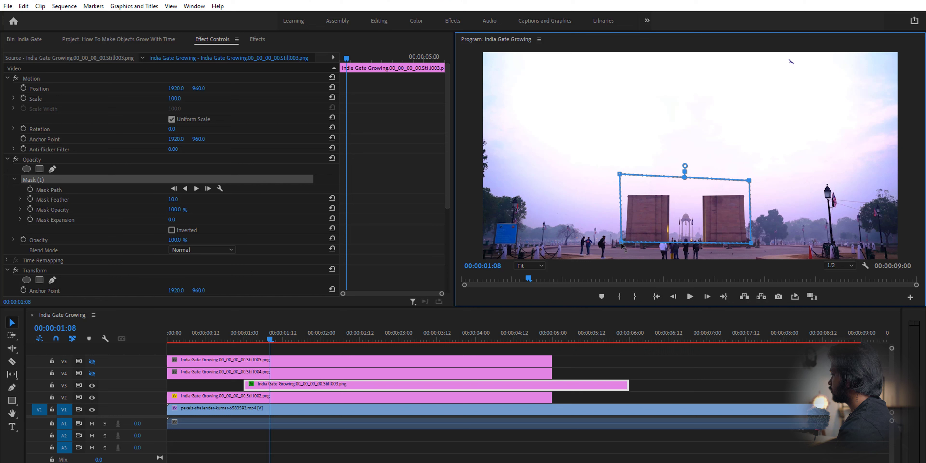
pyautogui.moveTo(621, 239); pyautogui.dragTo(621, 238)
pyautogui.moveTo(752, 245); pyautogui.dragTo(752, 238)
pyautogui.moveTo(621, 239); pyautogui.dragTo(619, 238)
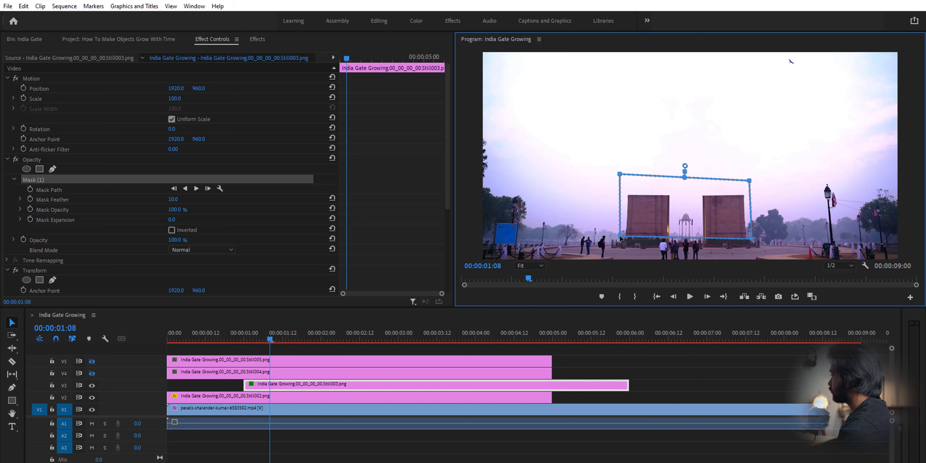
pyautogui.click(320, 437)
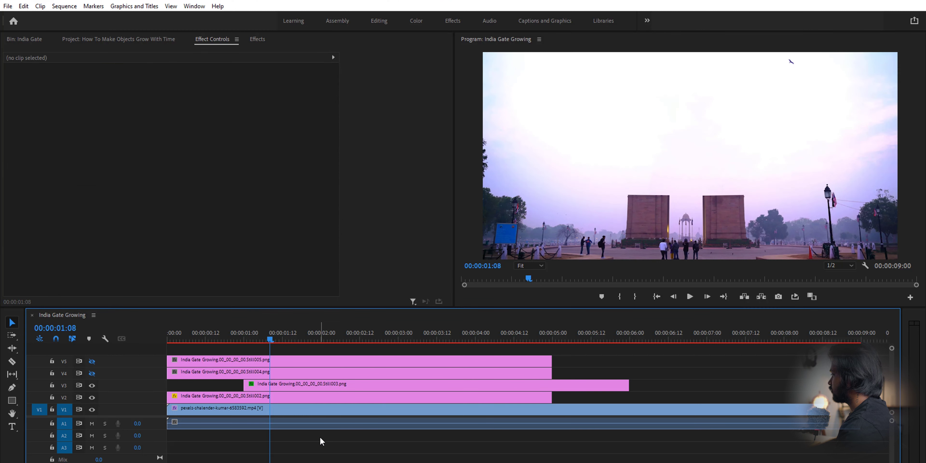
# - Slide the Still004 clip on V4 to start at 00:00:01:20, after the pillars rise
pyautogui.click(273, 383)
pyautogui.moveTo(271, 337); pyautogui.dragTo(264, 361)
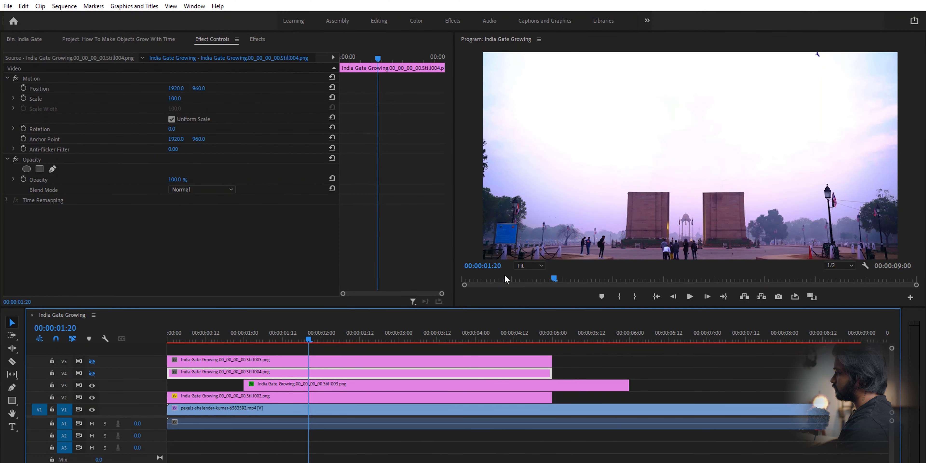
pyautogui.moveTo(211, 376); pyautogui.dragTo(326, 372)
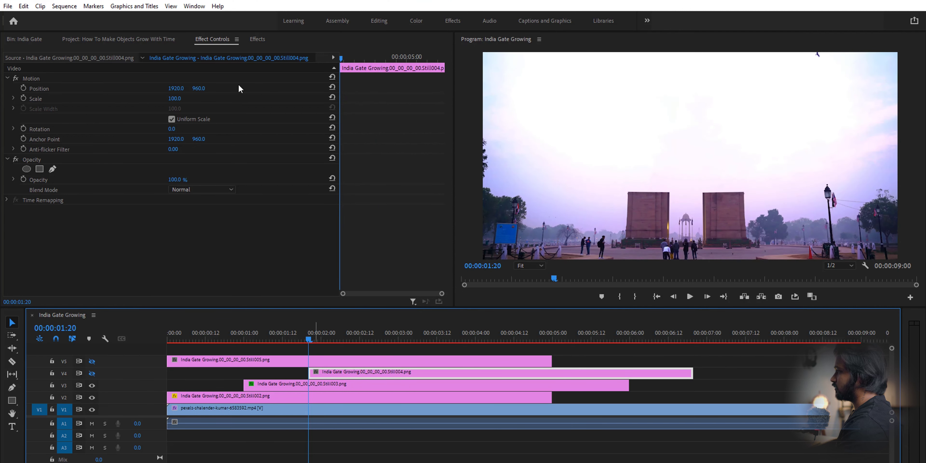
pyautogui.click(261, 43)
# - Apply Transform to Still004 and keyframe its Position Y at 1419 at 00:00:01:20
pyautogui.moveTo(58, 126); pyautogui.dragTo(326, 370)
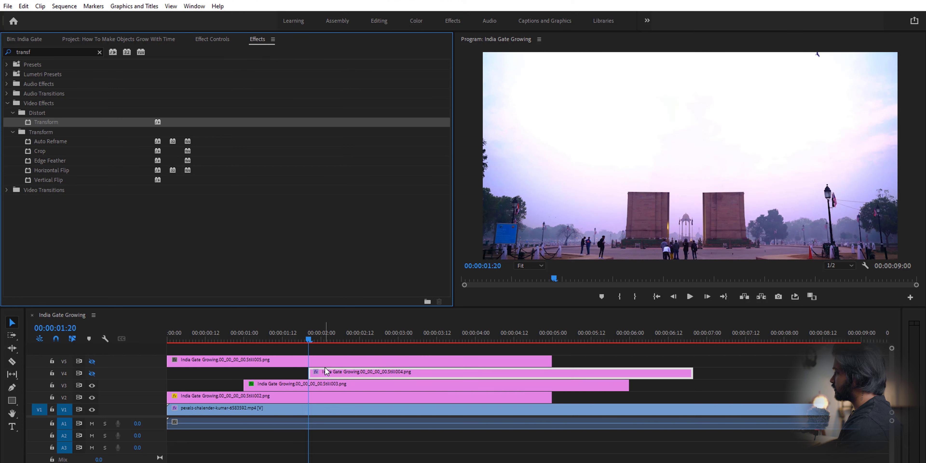
pyautogui.click(216, 43)
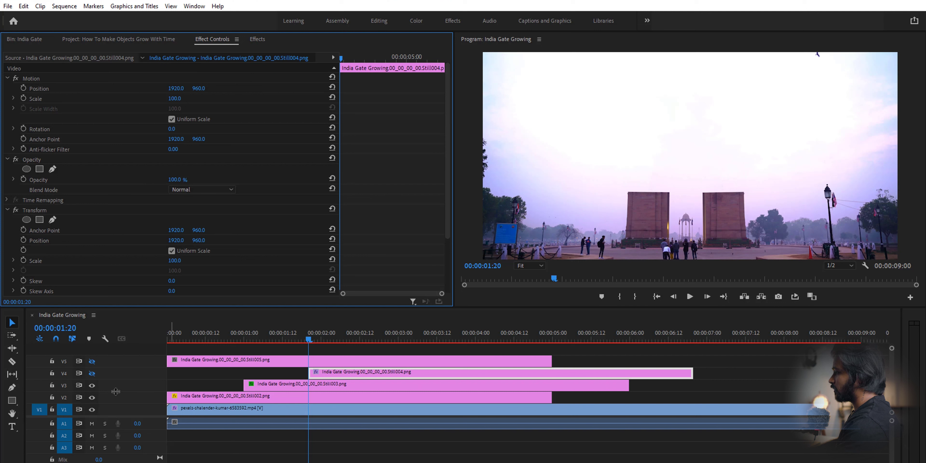
pyautogui.click(92, 373)
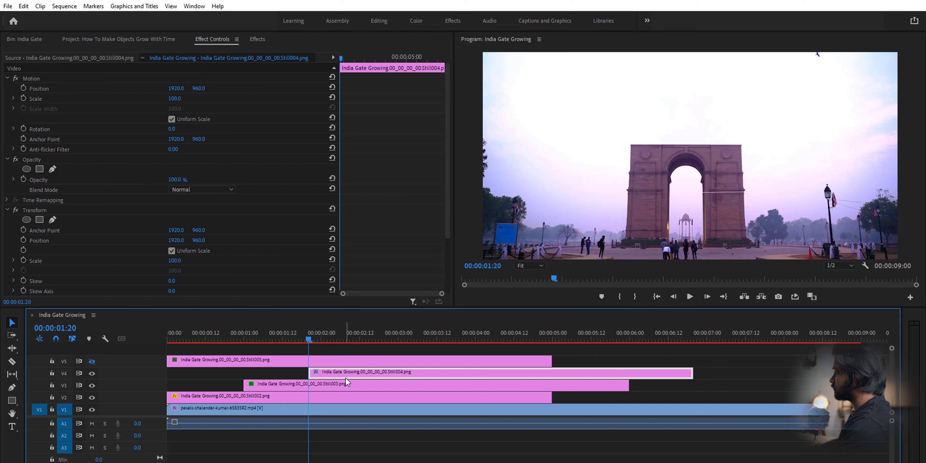
pyautogui.click(23, 239)
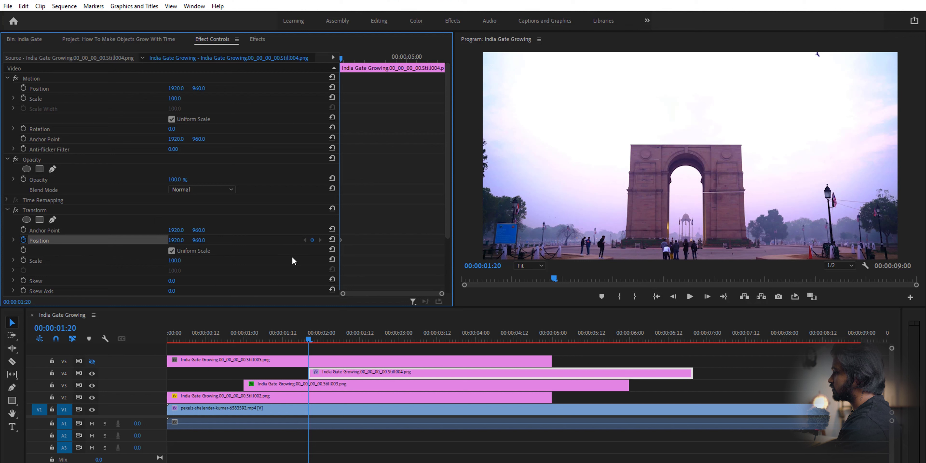
pyautogui.moveTo(198, 239); pyautogui.dragTo(203, 240)
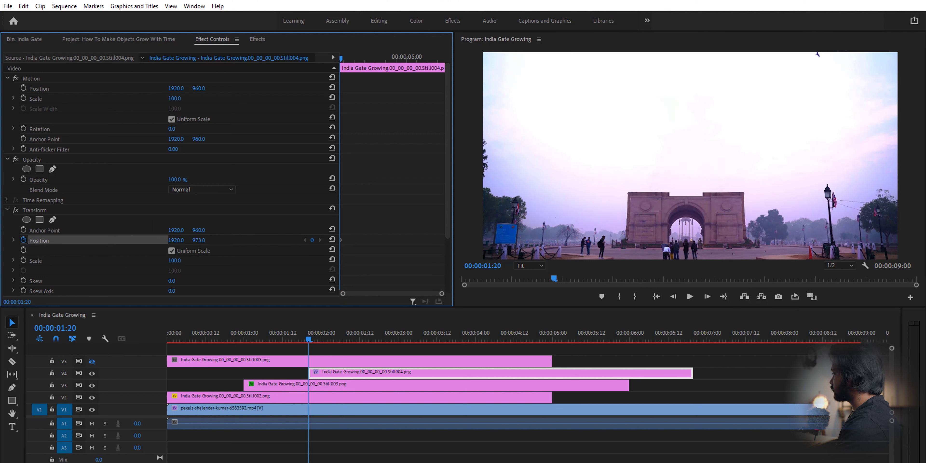
pyautogui.moveTo(200, 239)
pyautogui.mouseDown()
pyautogui.moveTo(186, 239)
pyautogui.moveTo(199, 240)
pyautogui.mouseUp()
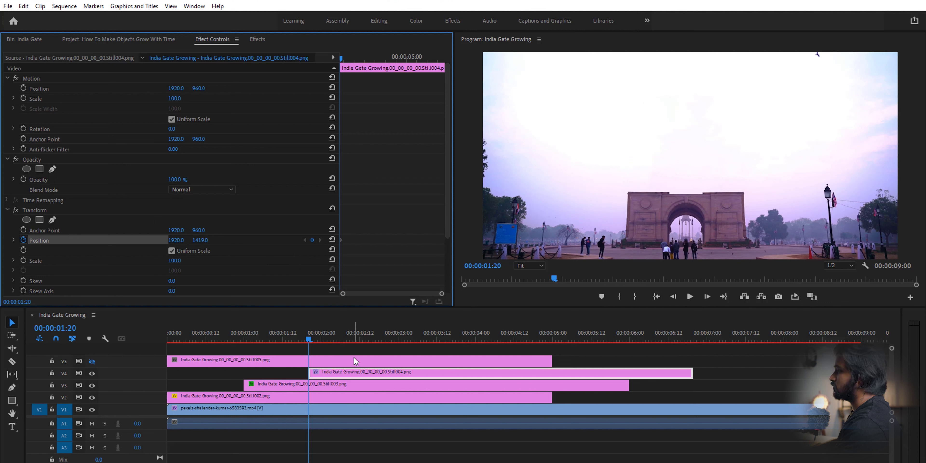
# - Reset Position to Y 960 at 00:00:02:04, ease the keyframes in, and preview the arch
pyautogui.moveTo(311, 339); pyautogui.dragTo(339, 344)
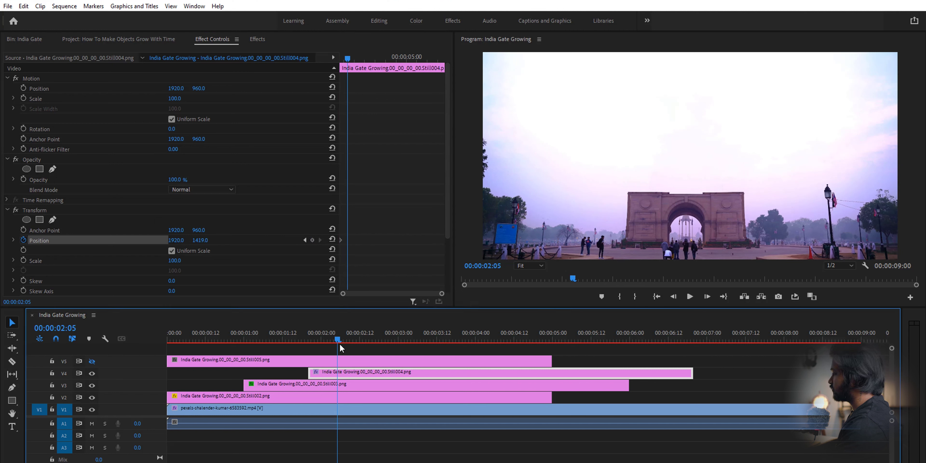
pyautogui.moveTo(339, 344); pyautogui.dragTo(336, 343)
pyautogui.click(332, 240)
pyautogui.press('=')
pyautogui.press('=')
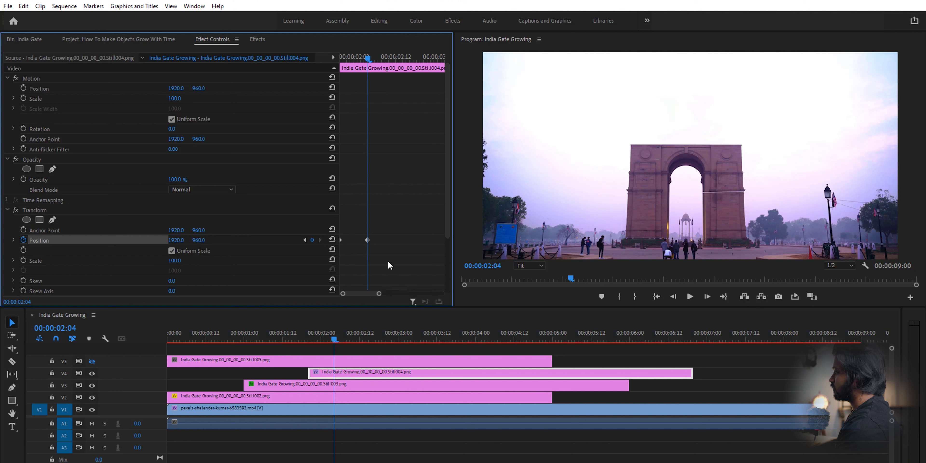
pyautogui.rightClick(367, 240)
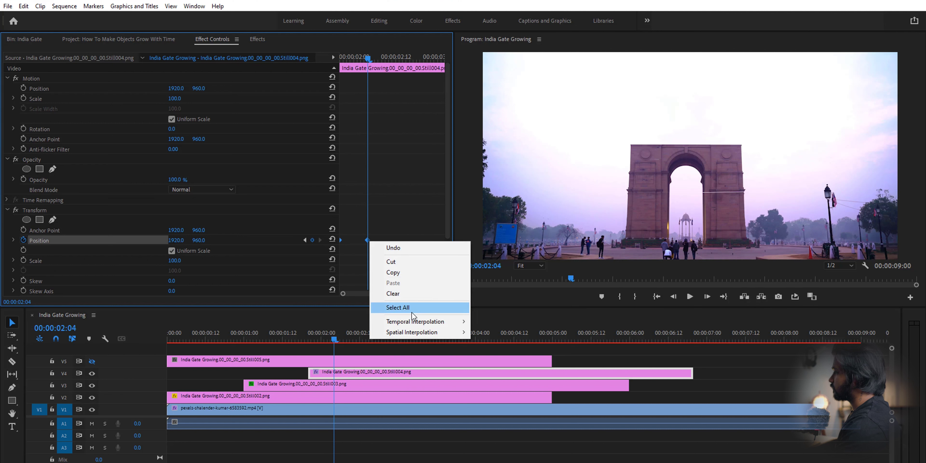
pyautogui.moveTo(424, 321)
pyautogui.click(479, 378)
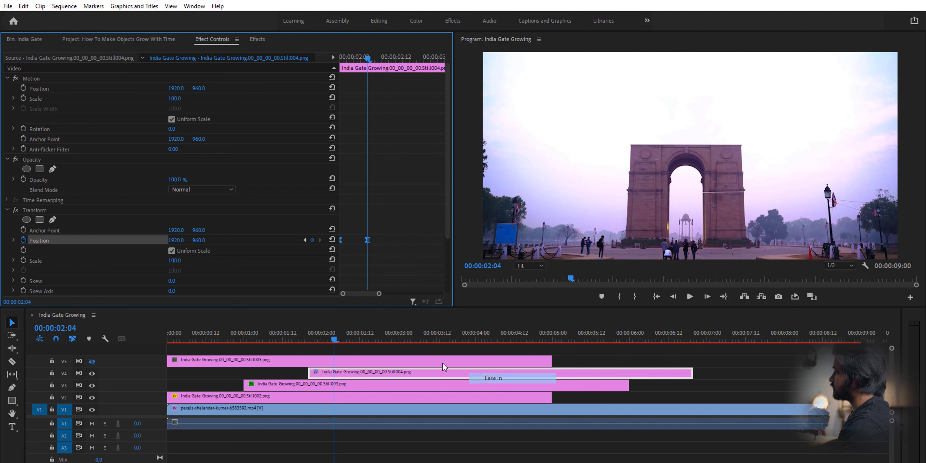
pyautogui.click(298, 337)
pyautogui.press('space')
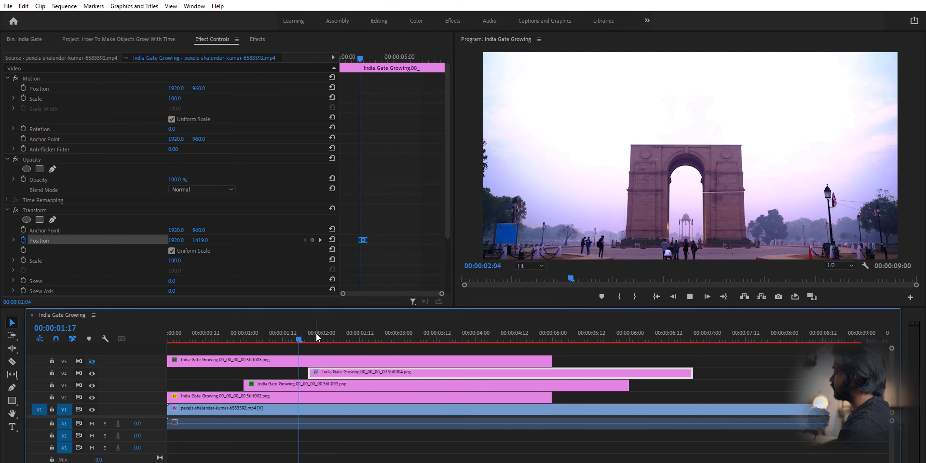
# - Add a rectangular opacity mask to Still004 and resize it to frame the upper arch
pyautogui.click(311, 337)
pyautogui.moveTo(319, 337); pyautogui.dragTo(344, 352)
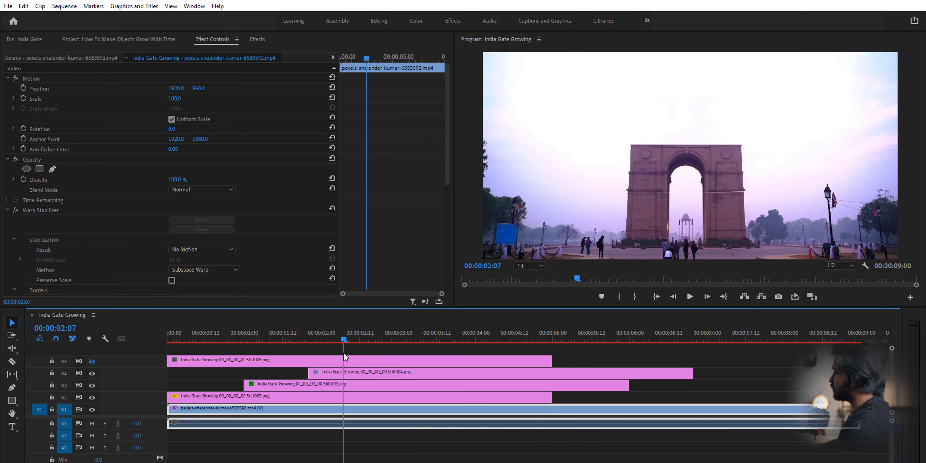
pyautogui.click(344, 372)
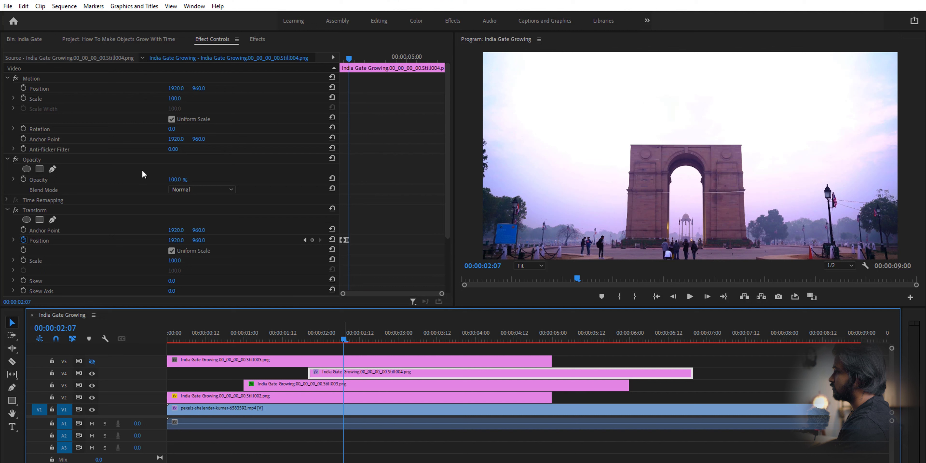
pyautogui.click(40, 168)
pyautogui.moveTo(639, 182); pyautogui.dragTo(621, 181)
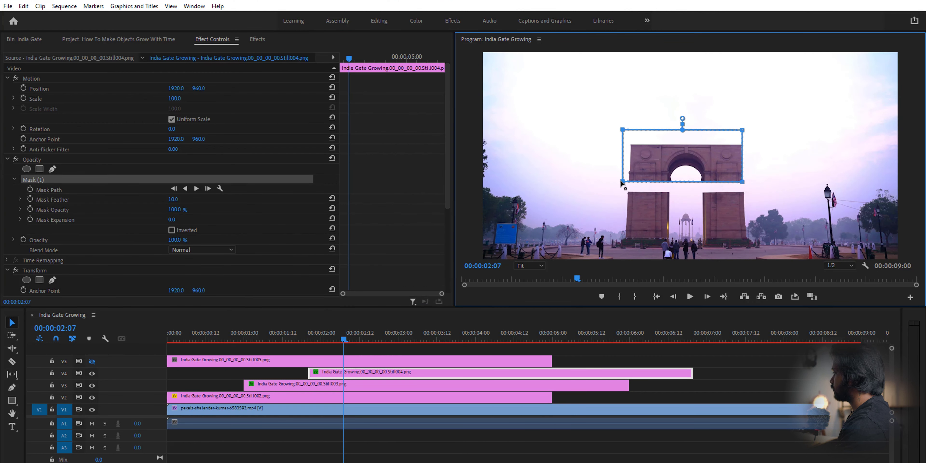
pyautogui.moveTo(742, 183); pyautogui.dragTo(621, 193)
pyautogui.moveTo(790, 155); pyautogui.dragTo(597, 100)
pyautogui.moveTo(751, 128); pyautogui.dragTo(751, 124)
pyautogui.click(398, 351)
# - Slide the Still005 clip on V5 to start at 00:00:02:14
pyautogui.moveTo(308, 337); pyautogui.dragTo(366, 342)
pyautogui.click(351, 362)
pyautogui.moveTo(217, 361); pyautogui.dragTo(410, 359)
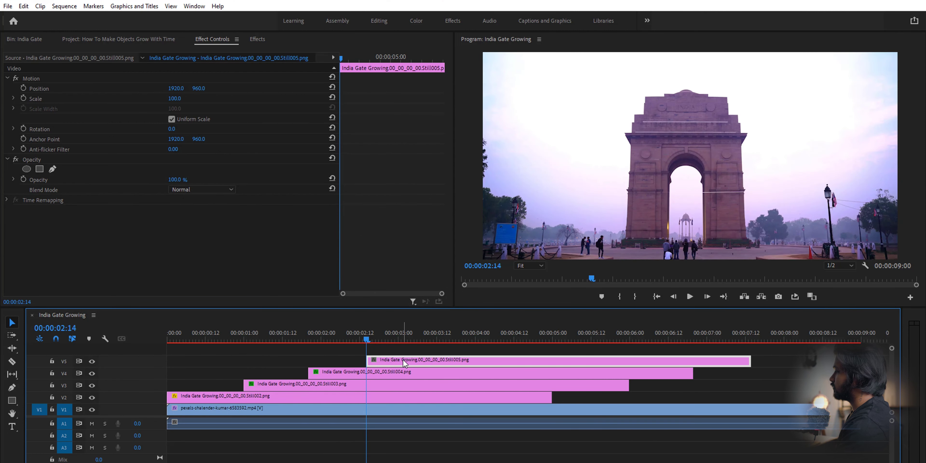
# - Apply Transform to Still005 and keyframe Position Y 1476 and Rotation 10° at 00:00:02:14
pyautogui.click(258, 40)
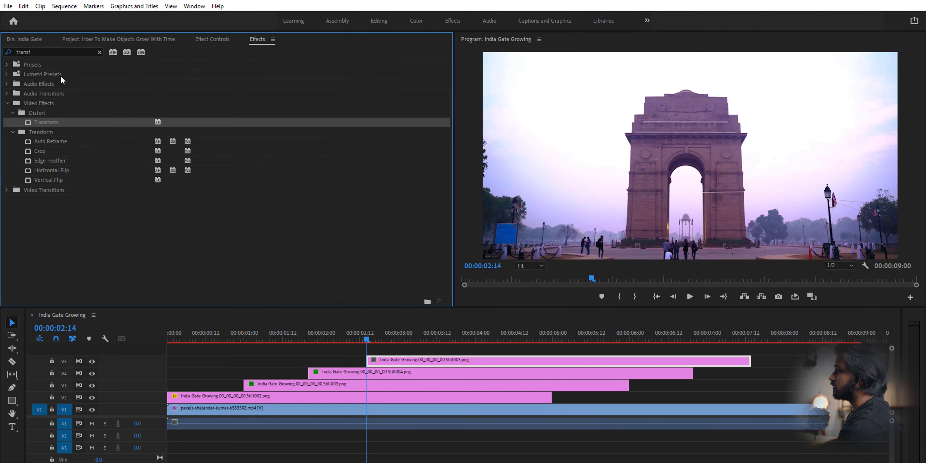
pyautogui.doubleClick(48, 122)
pyautogui.click(213, 39)
pyautogui.scroll(-4, 61, 249)
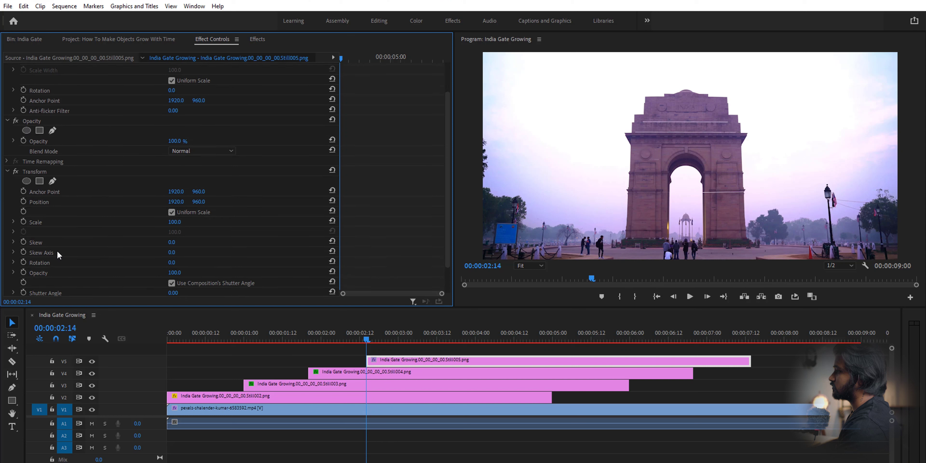
pyautogui.click(23, 173)
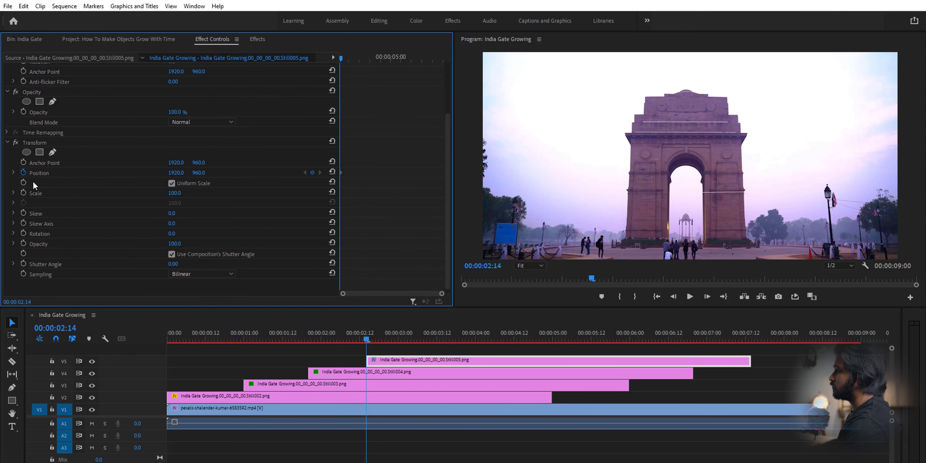
pyautogui.click(23, 233)
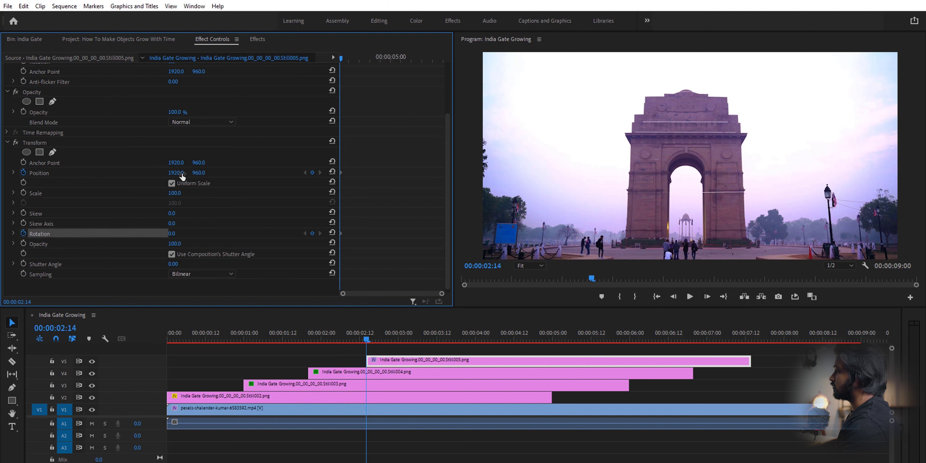
pyautogui.moveTo(199, 173); pyautogui.dragTo(211, 172)
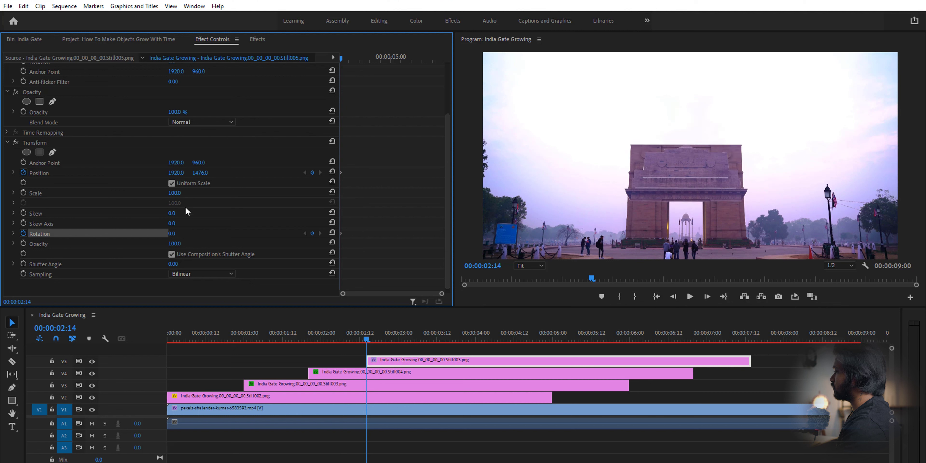
pyautogui.moveTo(172, 233); pyautogui.dragTo(173, 234)
pyautogui.moveTo(173, 234); pyautogui.dragTo(176, 234)
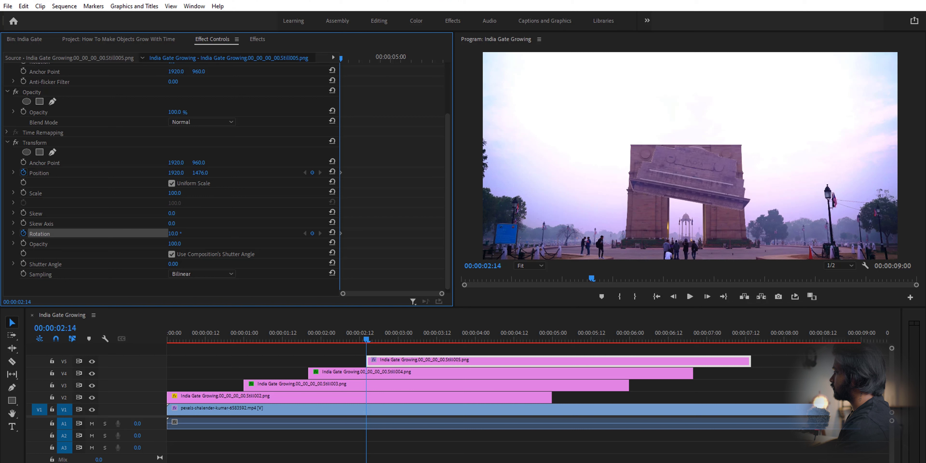
# - Reset Position to Y 960 and Rotation to 0° at 00:00:03:04, with Ease In keyframes
pyautogui.moveTo(366, 341); pyautogui.dragTo(411, 343)
pyautogui.click(331, 174)
pyautogui.click(332, 232)
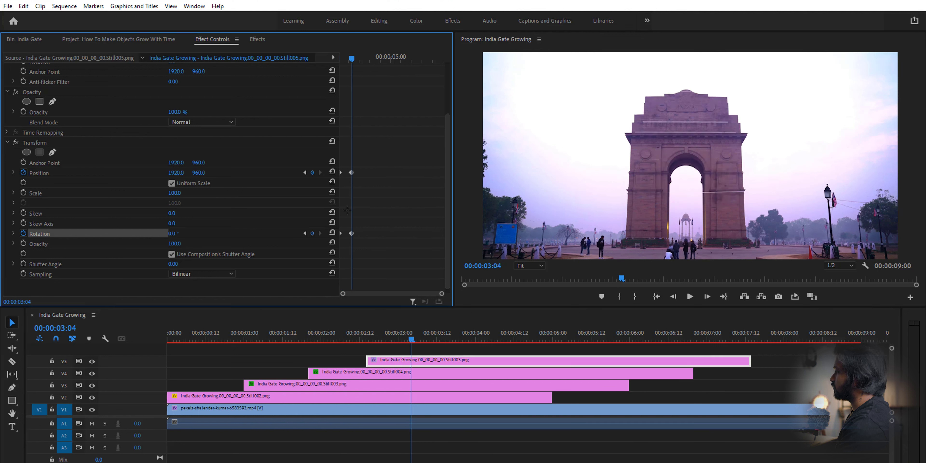
pyautogui.rightClick(351, 172)
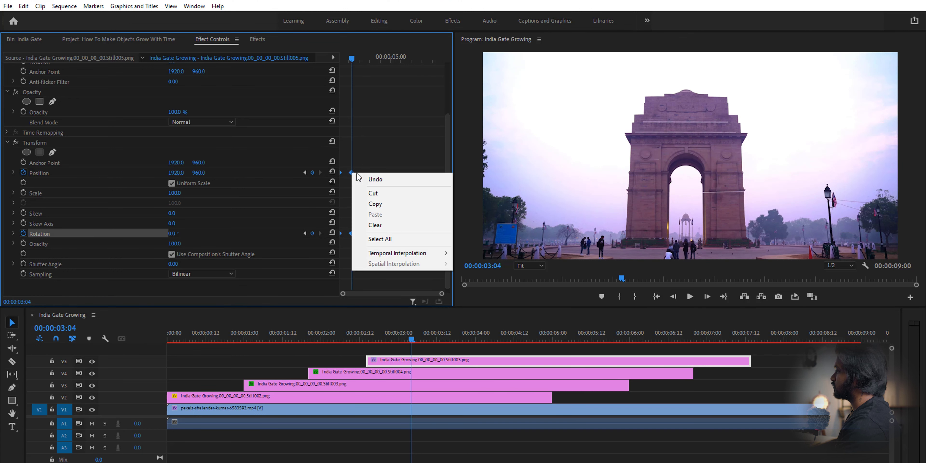
pyautogui.moveTo(413, 253)
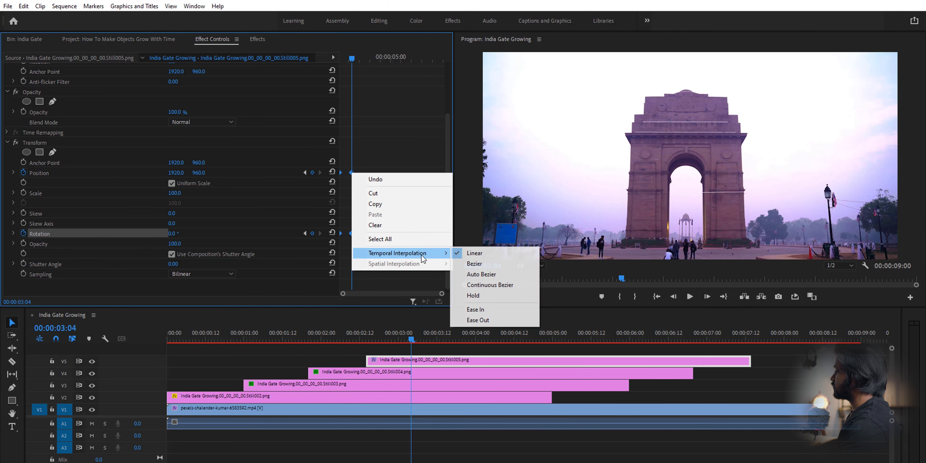
pyautogui.click(475, 309)
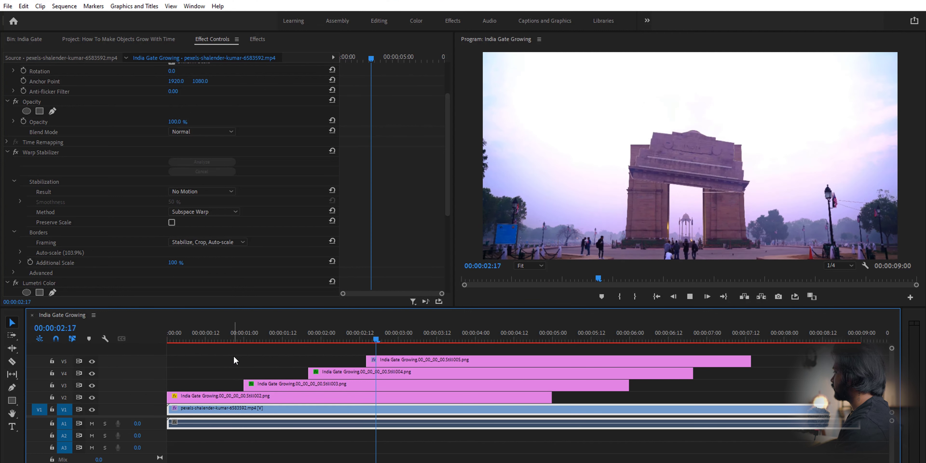
# - Scrub through the sequence to review the gate reassembling up to 00:00:03:05
pyautogui.moveTo(236, 339); pyautogui.dragTo(423, 360)
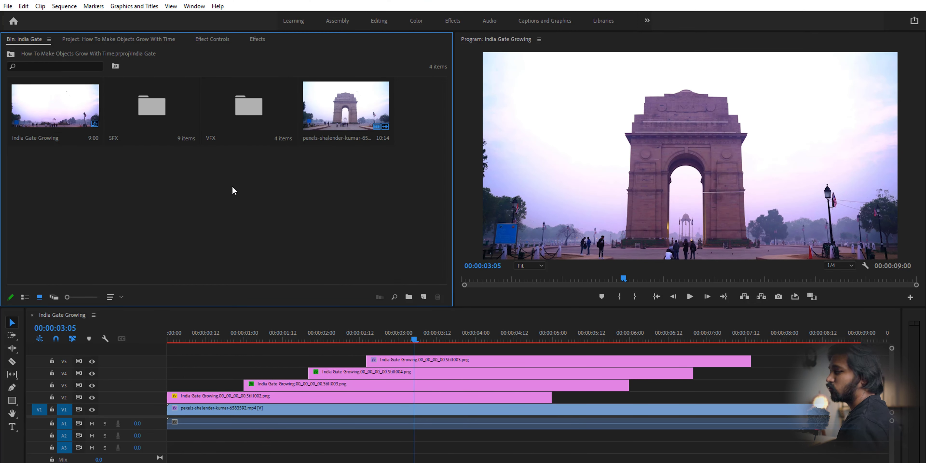